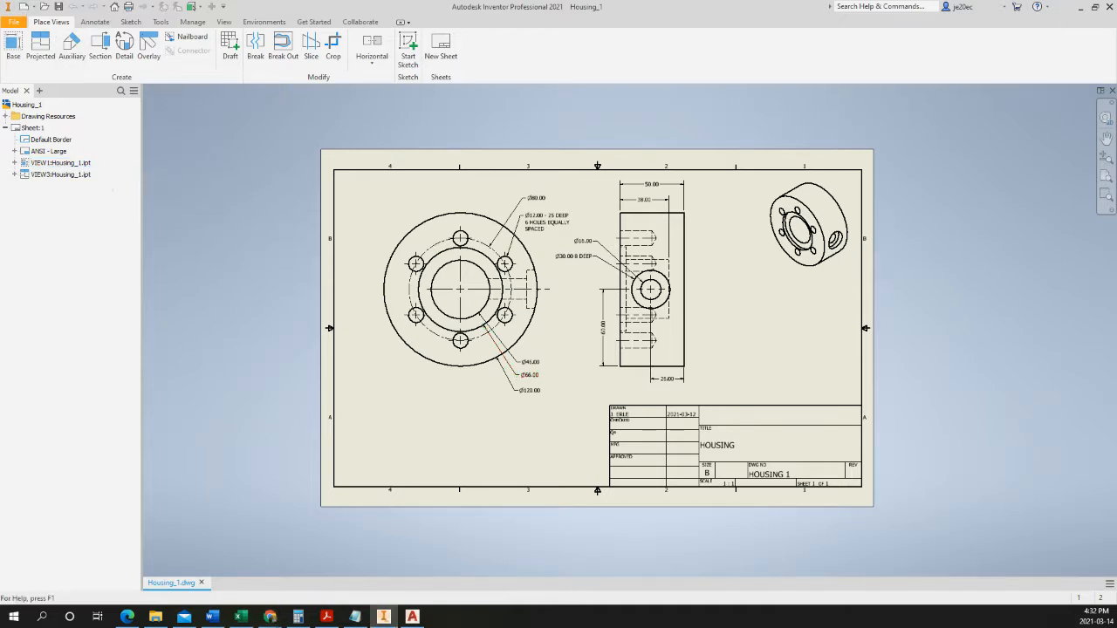
- Create a new drawing from the metric ANSI (mm).dwg template
key("ctrl+n")
left_click_drag(447, 150, 475, 131)
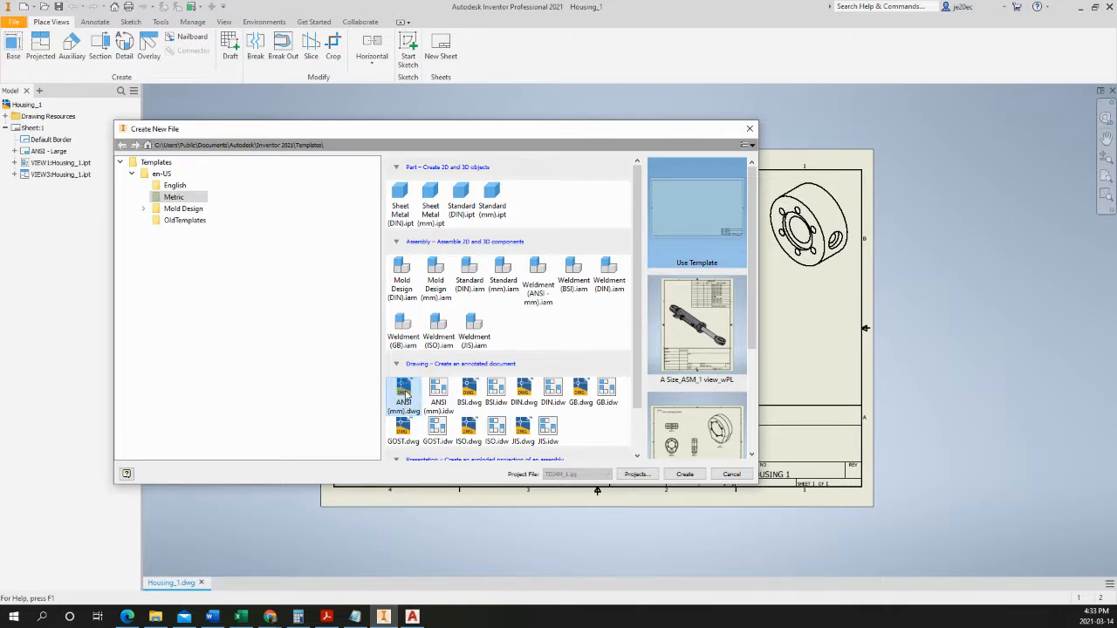
left_click(685, 474)
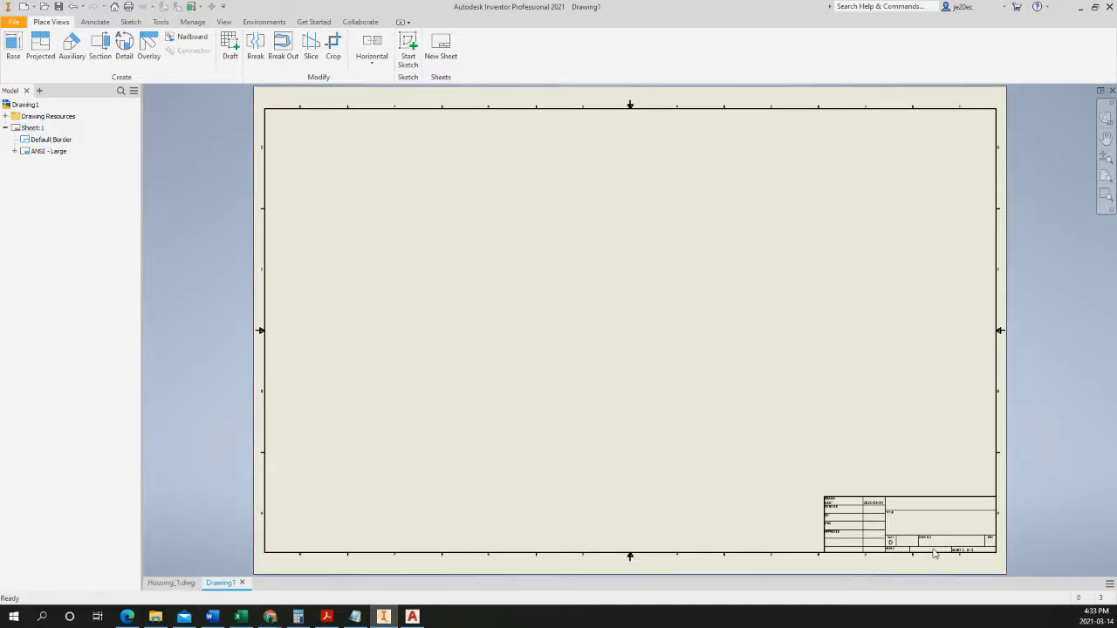
- Set the drawing sheet to size B, keeping landscape orientation
scroll(939, 550, "up", 6)
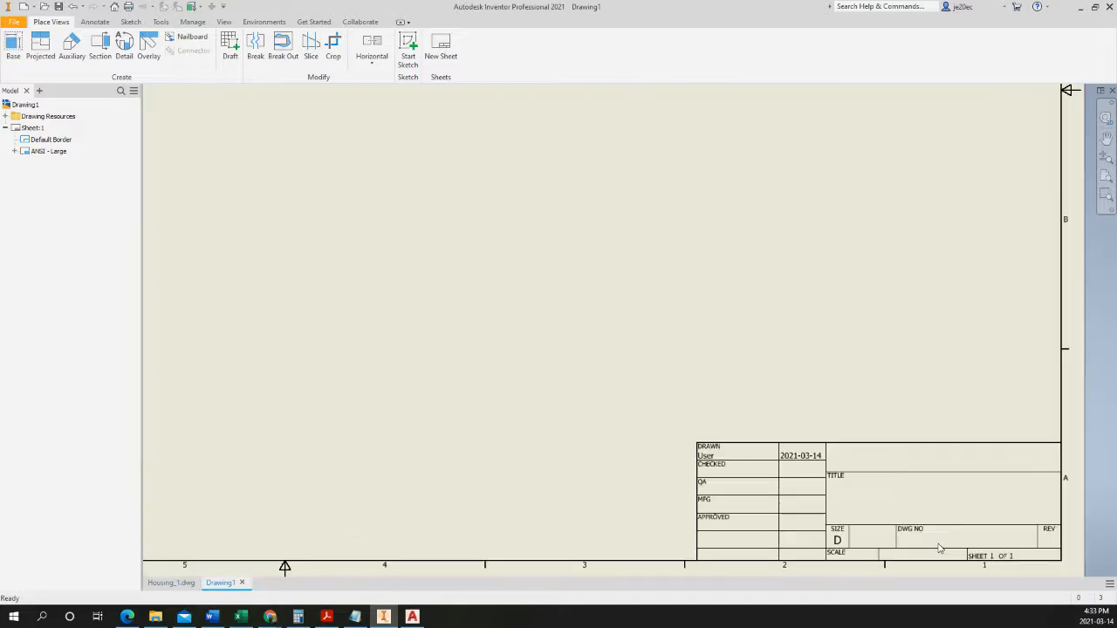
middle_click_drag(823, 508, 642, 384)
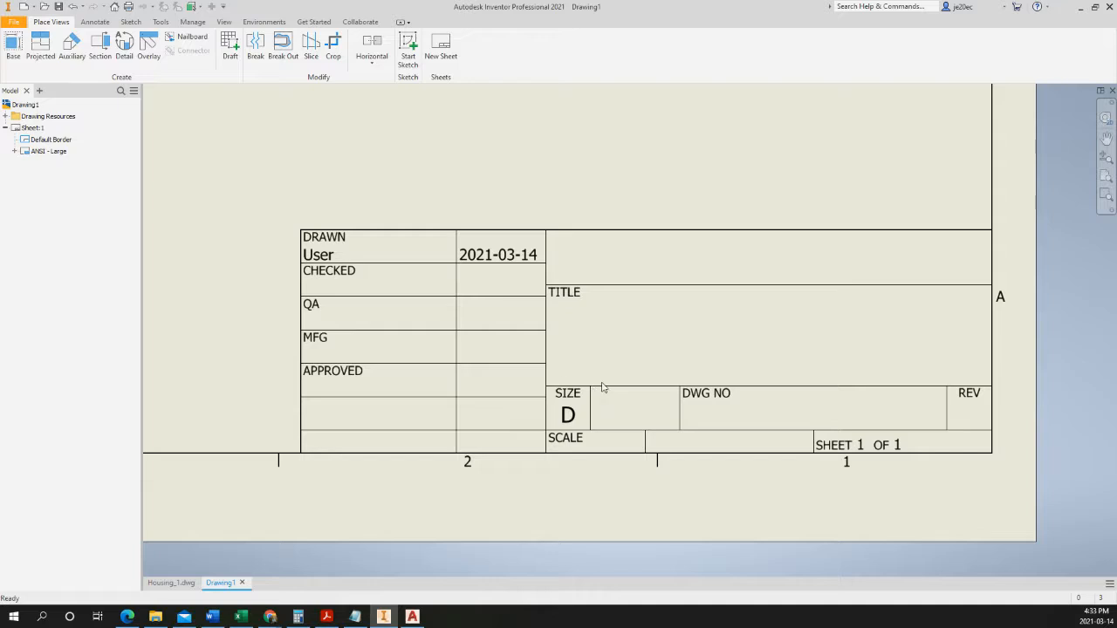
right_click(32, 129)
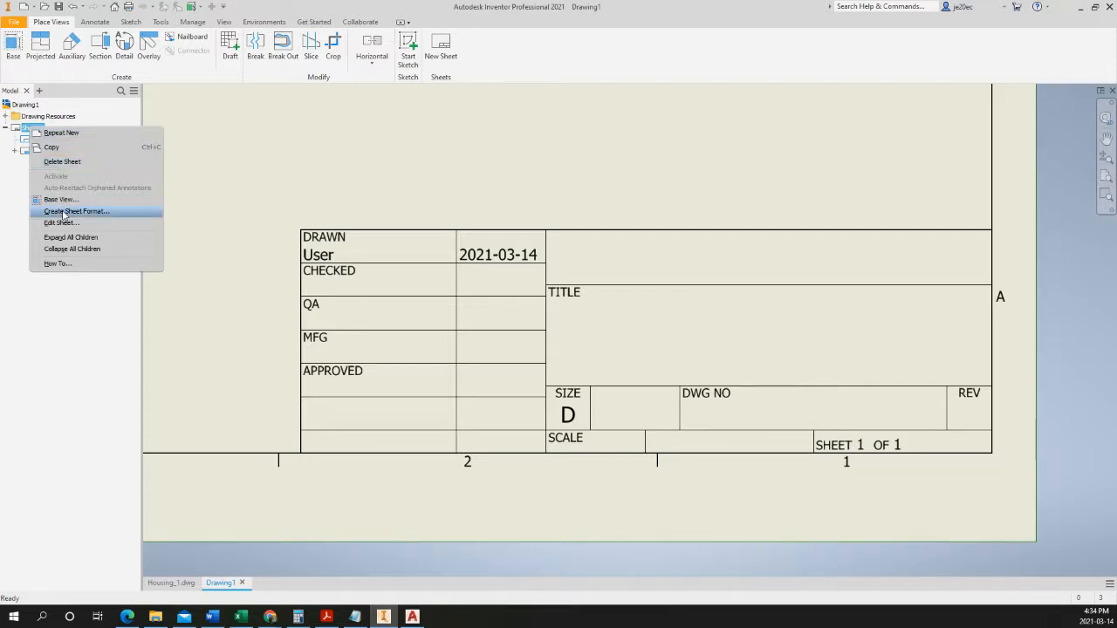
left_click(57, 224)
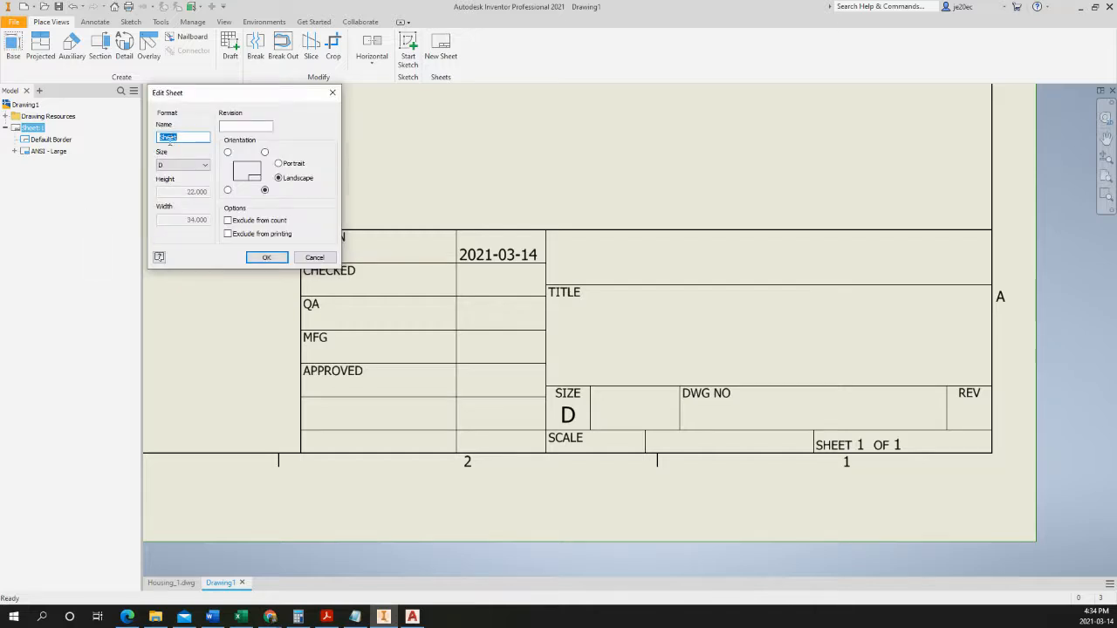
left_click(206, 165)
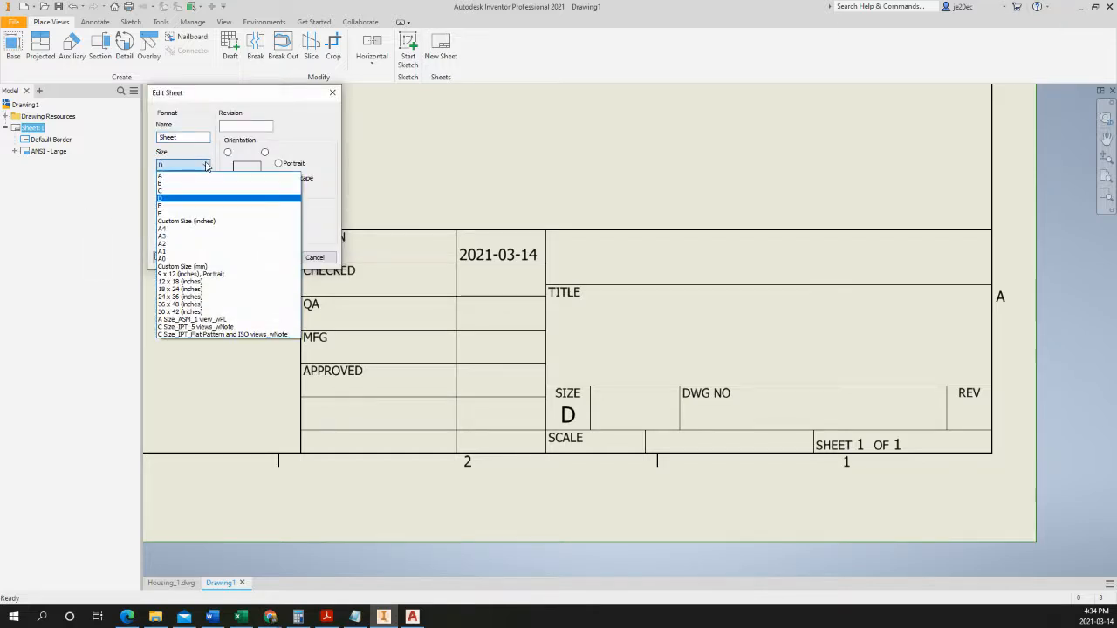
left_click(161, 185)
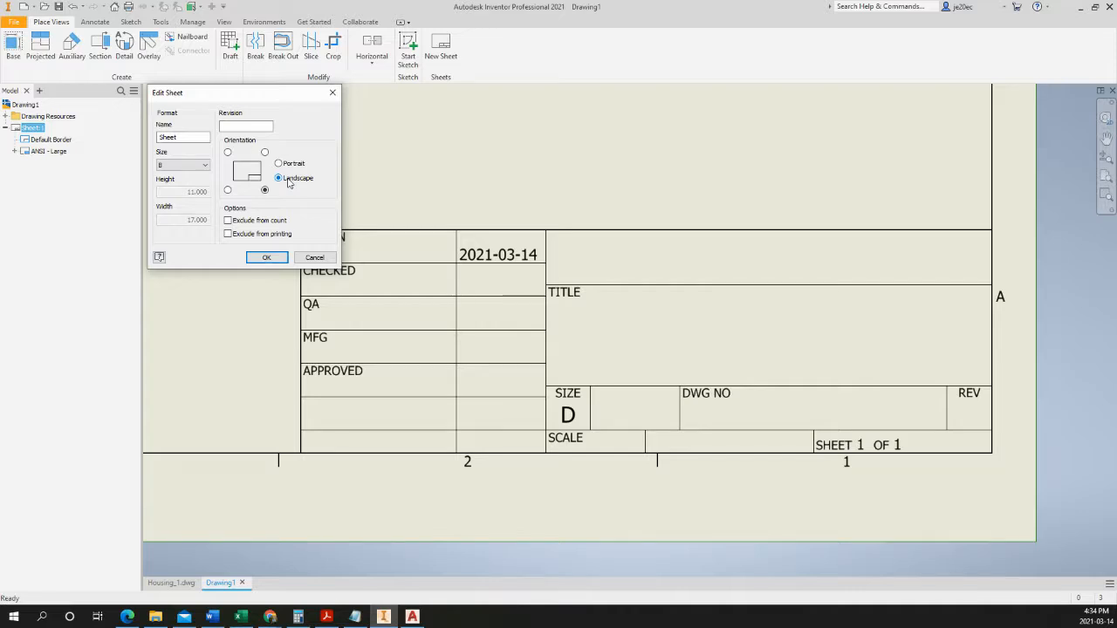
left_click(266, 257)
mouse_move(548, 319)
middle_mouse_down()
mouse_move(454, 280)
mouse_move(474, 302)
middle_mouse_up()
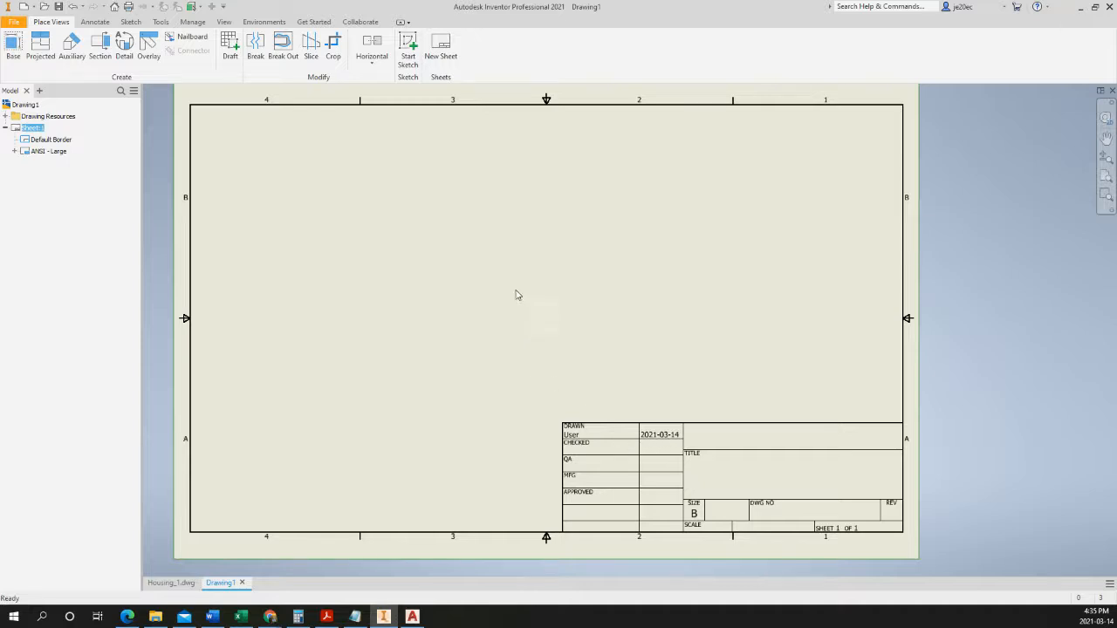
- Start a base view of the Housing_1 part from the Exercises folder
left_click(17, 49)
left_click_drag(276, 218, 295, 156)
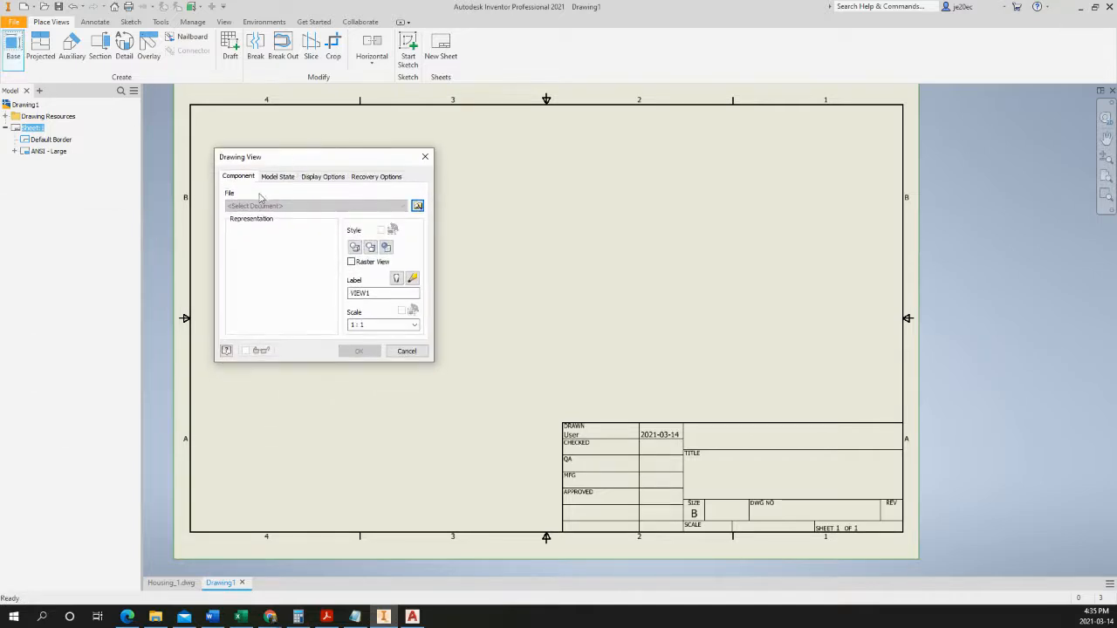
left_click(418, 206)
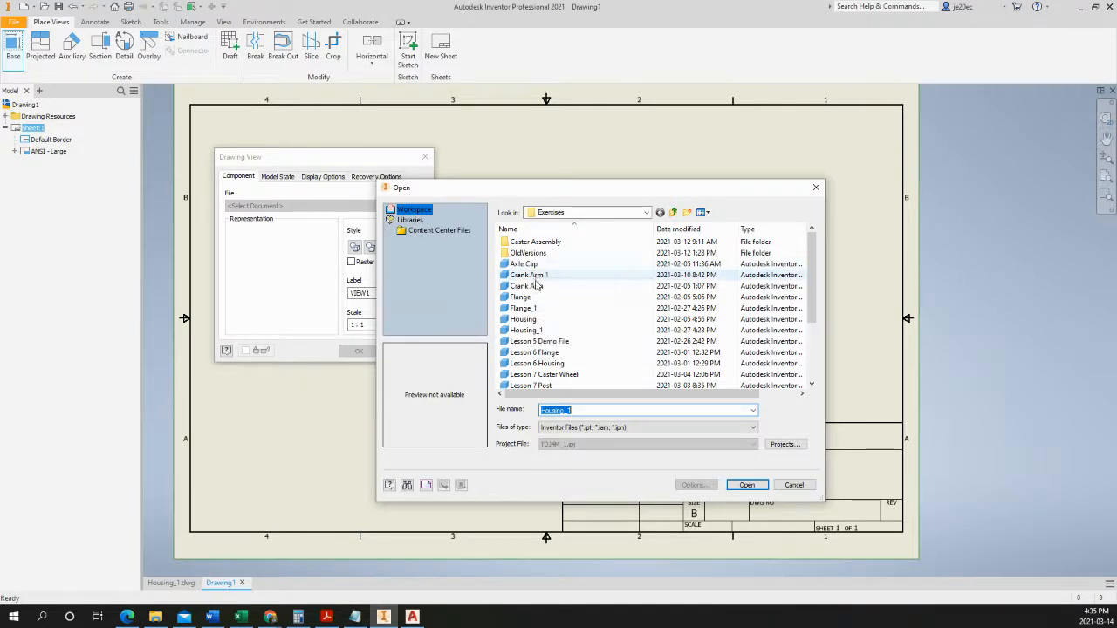
scroll(534, 352, "down", 3)
scroll(534, 351, "down", 1)
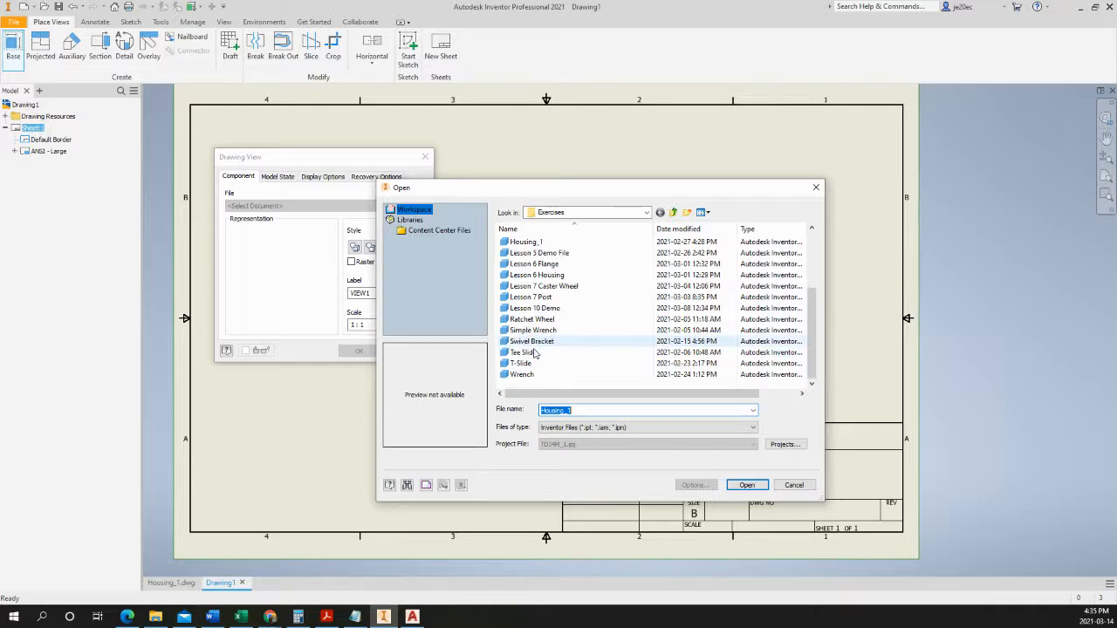
scroll(538, 349, "up", 3)
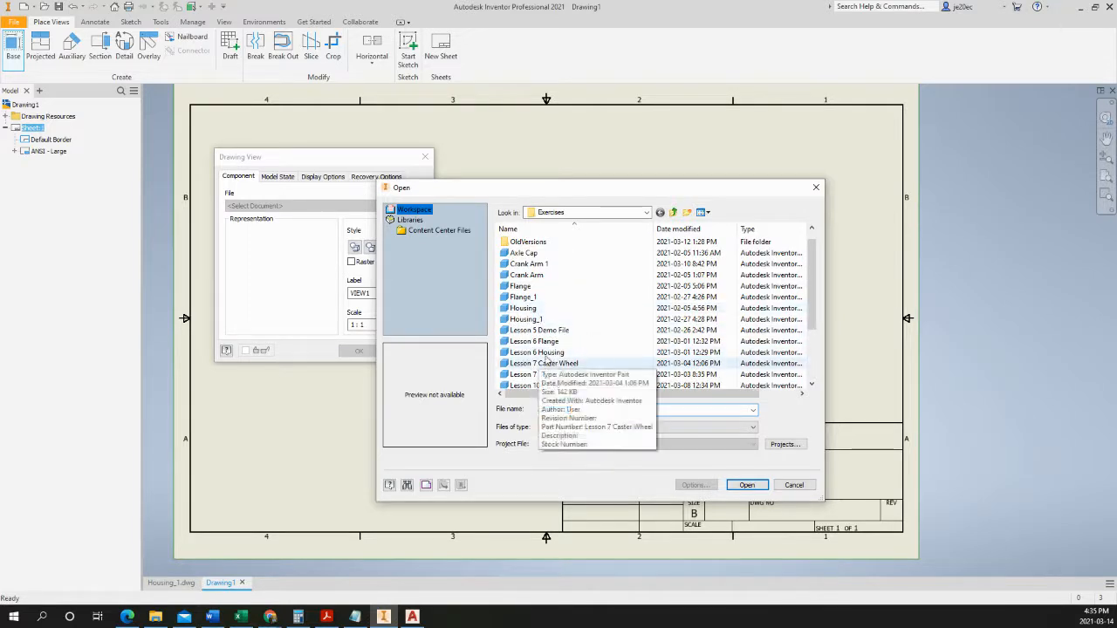
left_click(525, 320)
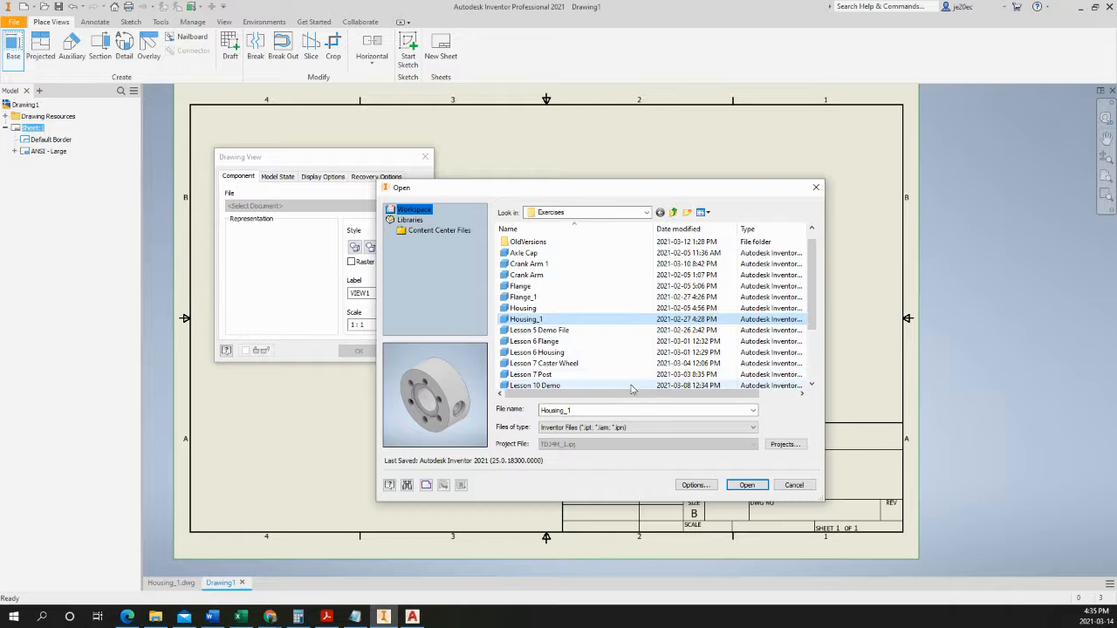
left_click(747, 485)
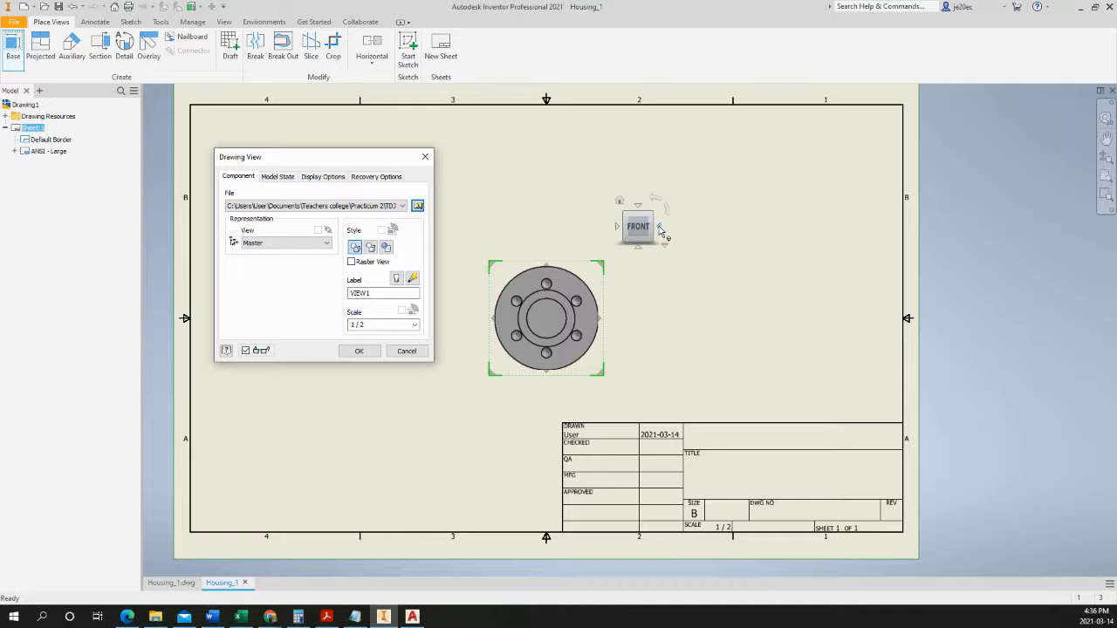
- Cycle the base view through its side and top orientations, ending on the front orientation
left_click(659, 227)
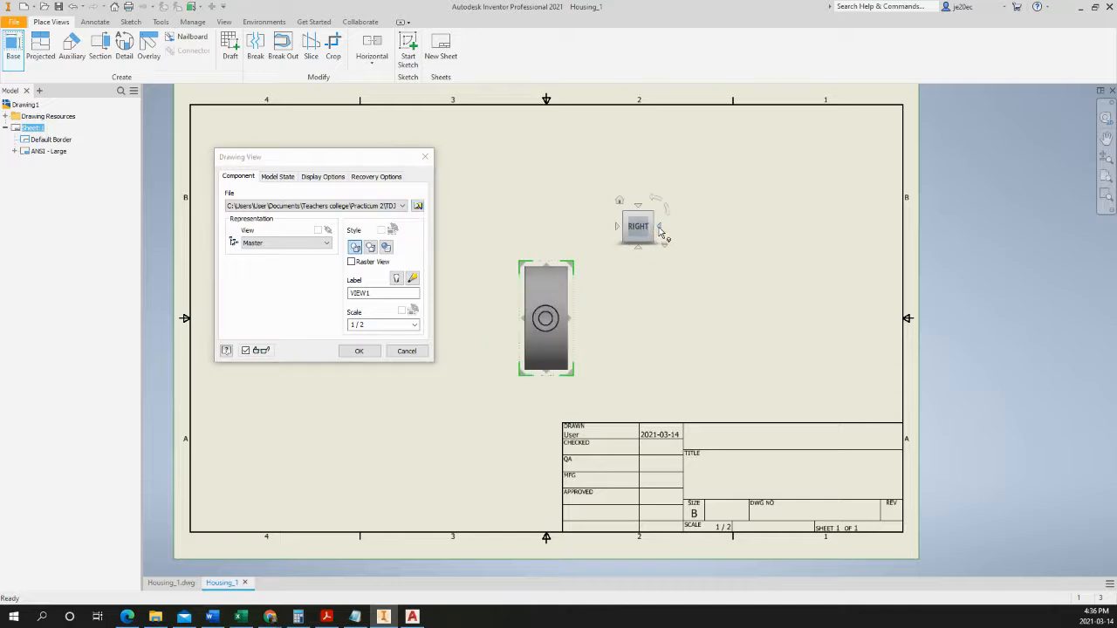
left_click(660, 228)
left_click(660, 228)
left_click(660, 228)
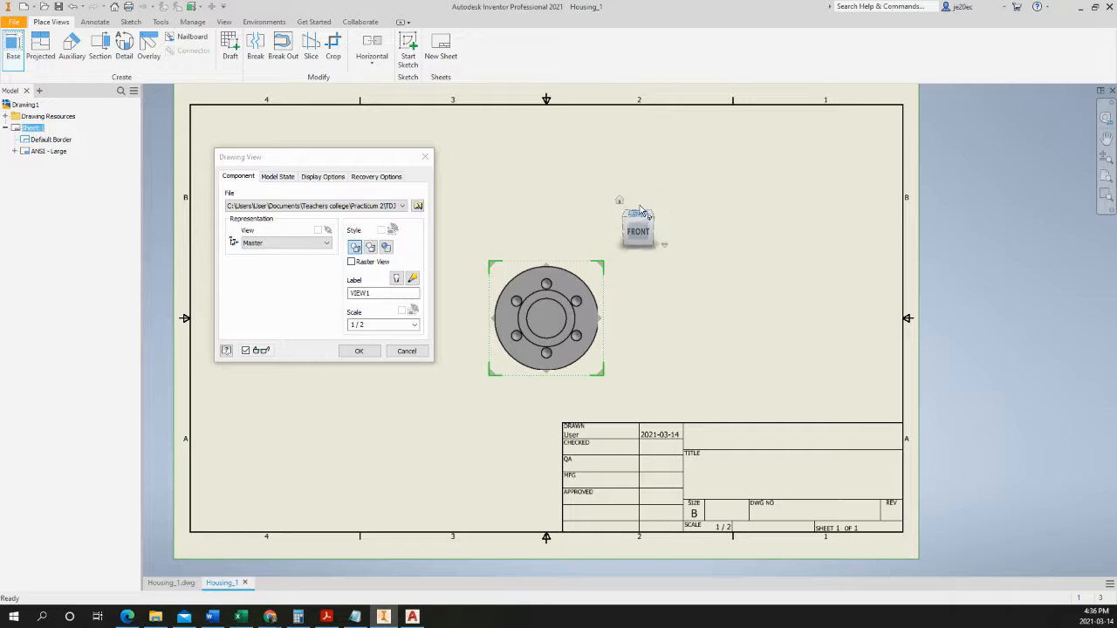
left_click(640, 211)
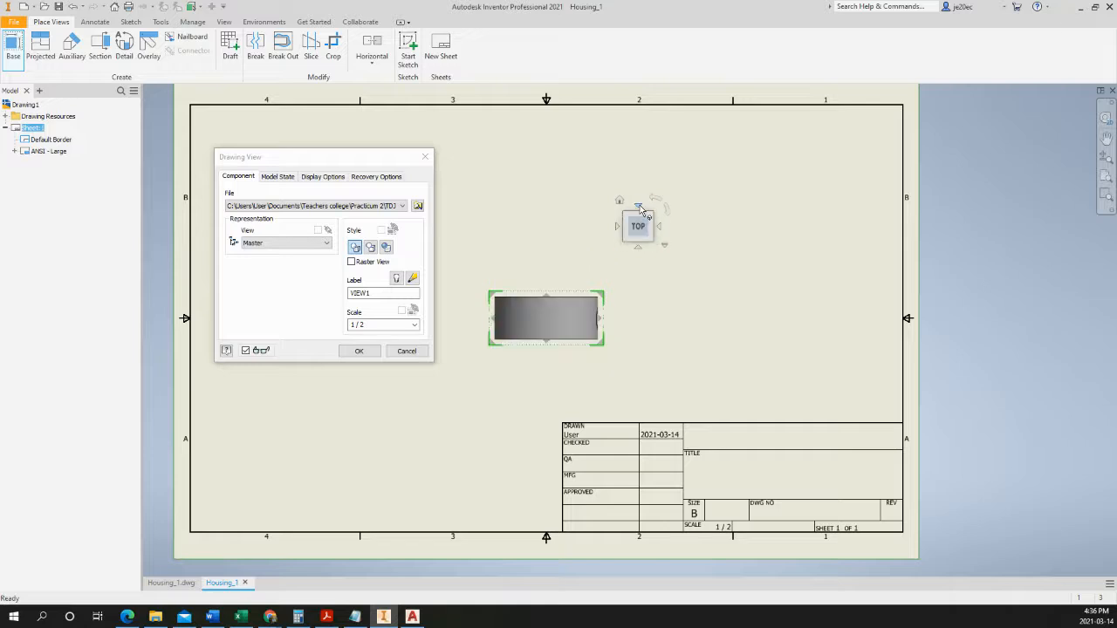
left_click(639, 250)
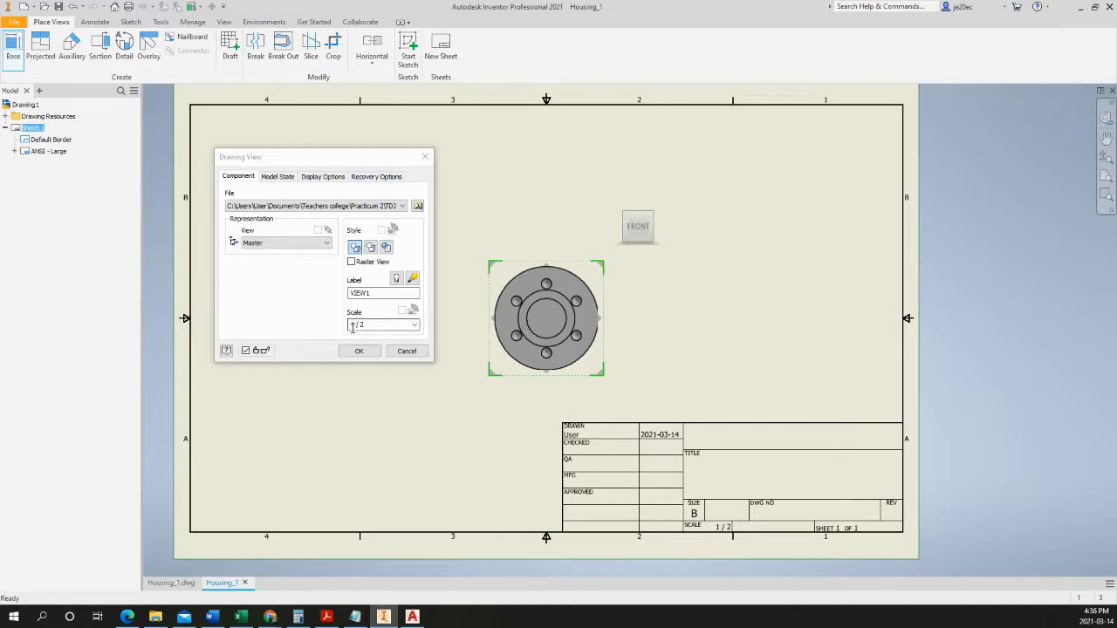
- Set the base view scale to 1:1 and move the front view to the upper-left area of the sheet
left_click(415, 325)
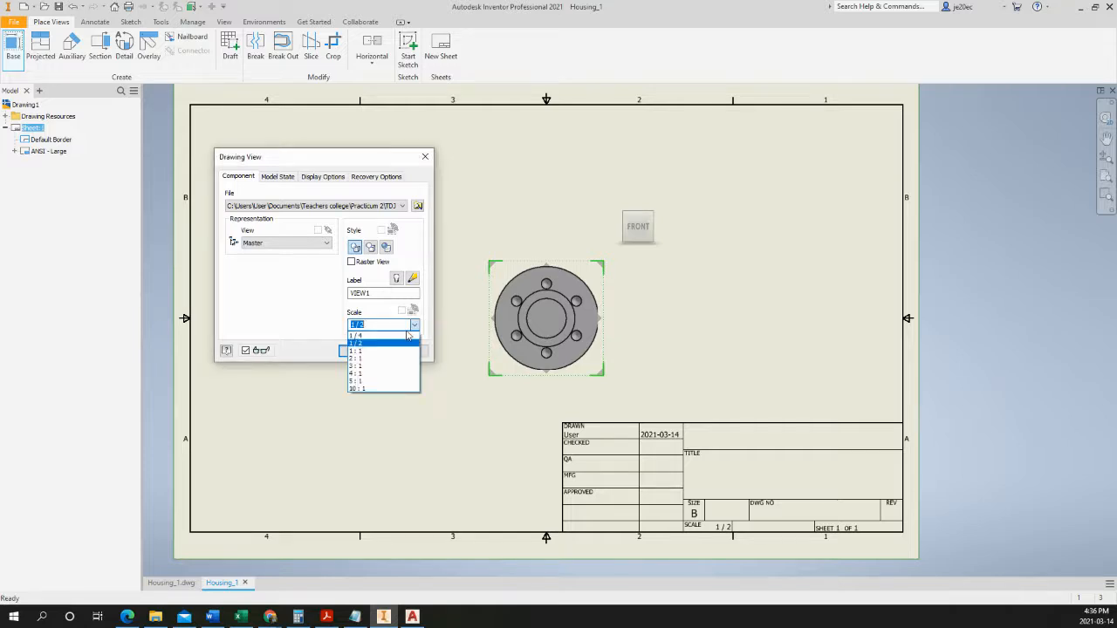
left_click(355, 351)
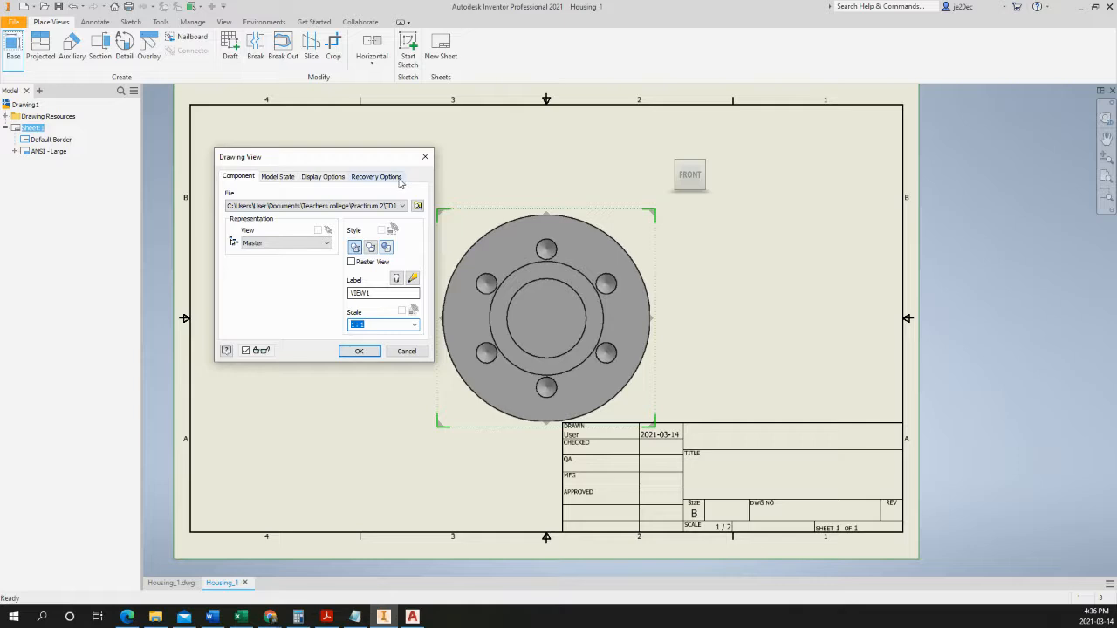
mouse_move(379, 161)
left_mouse_down()
mouse_move(935, 254)
mouse_move(926, 242)
left_mouse_up()
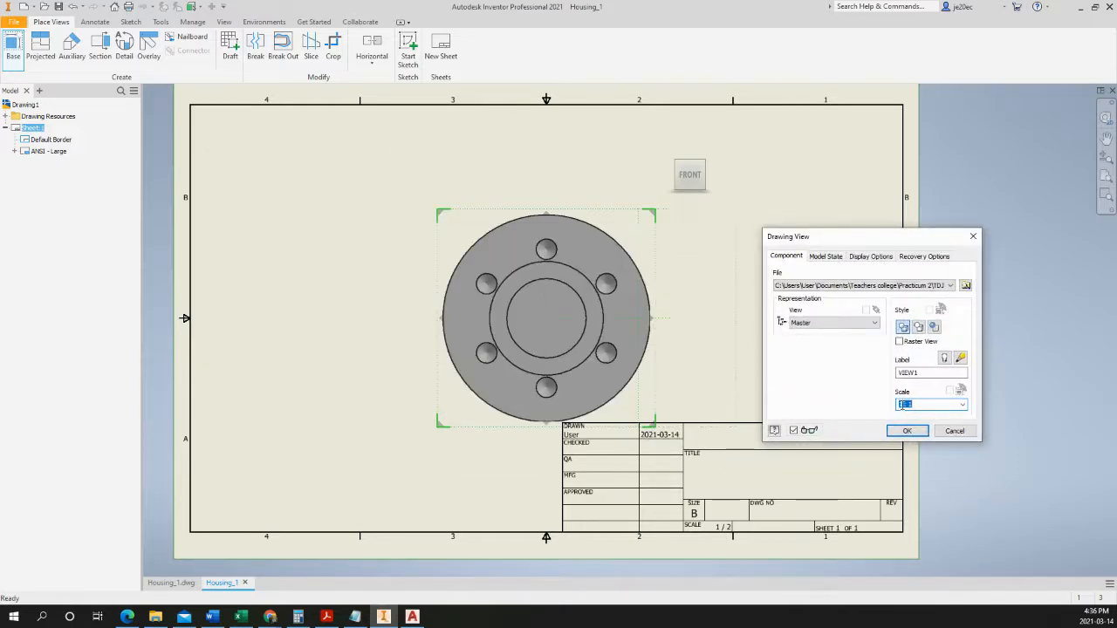
left_click_drag(649, 399, 449, 356)
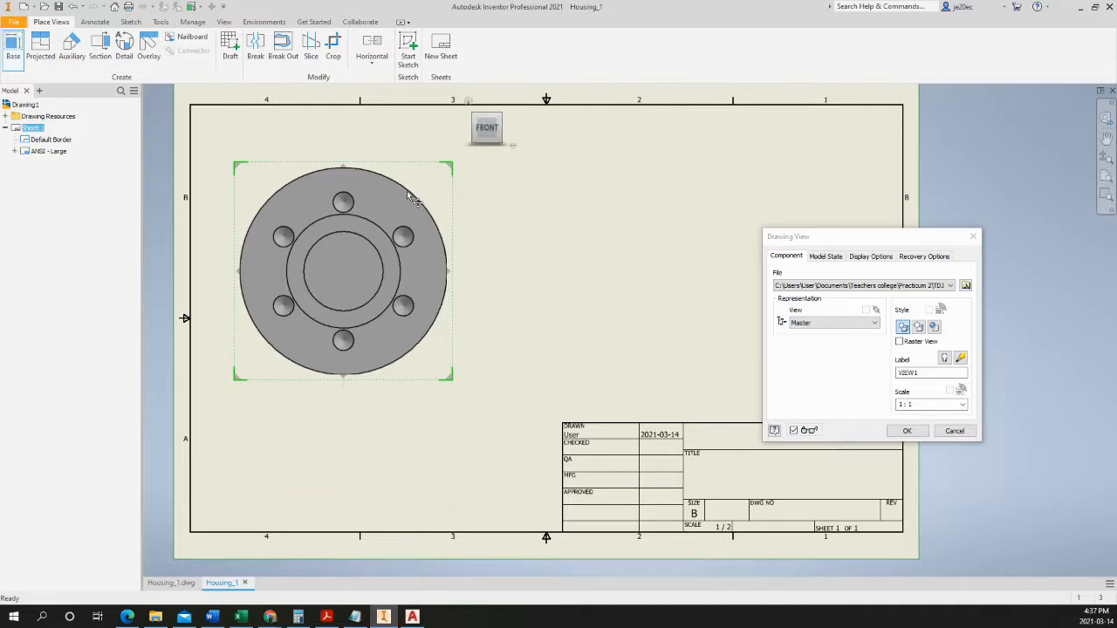
- Project a right-side view beside the front view and an isometric view diagonally above it, and finish creating the views
middle_click_drag(391, 103, 479, 146)
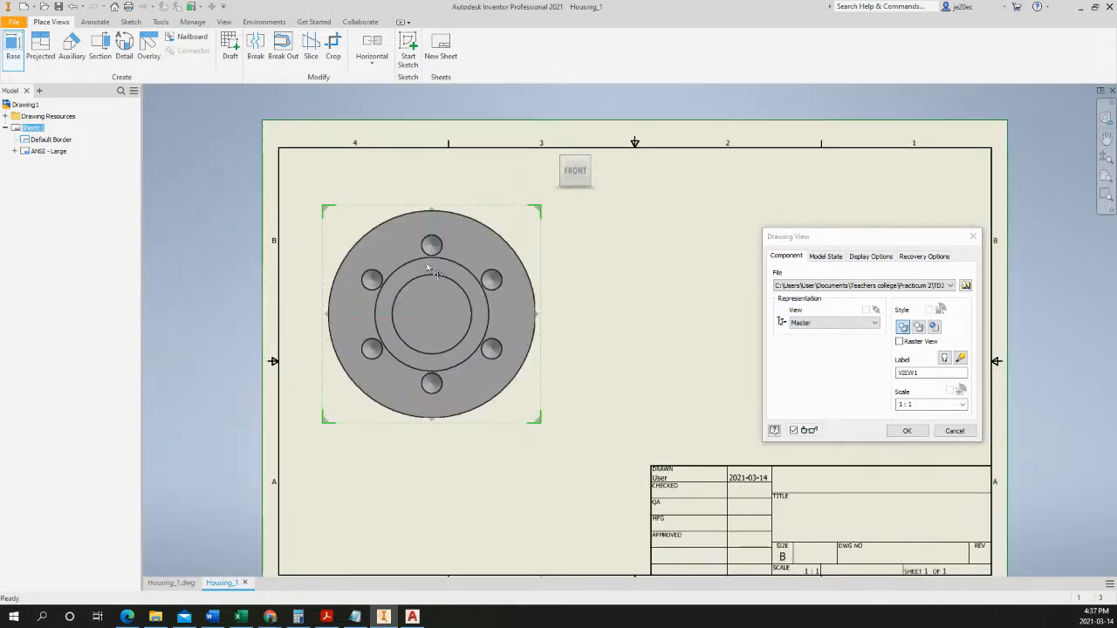
middle_click_drag(661, 127, 528, 291)
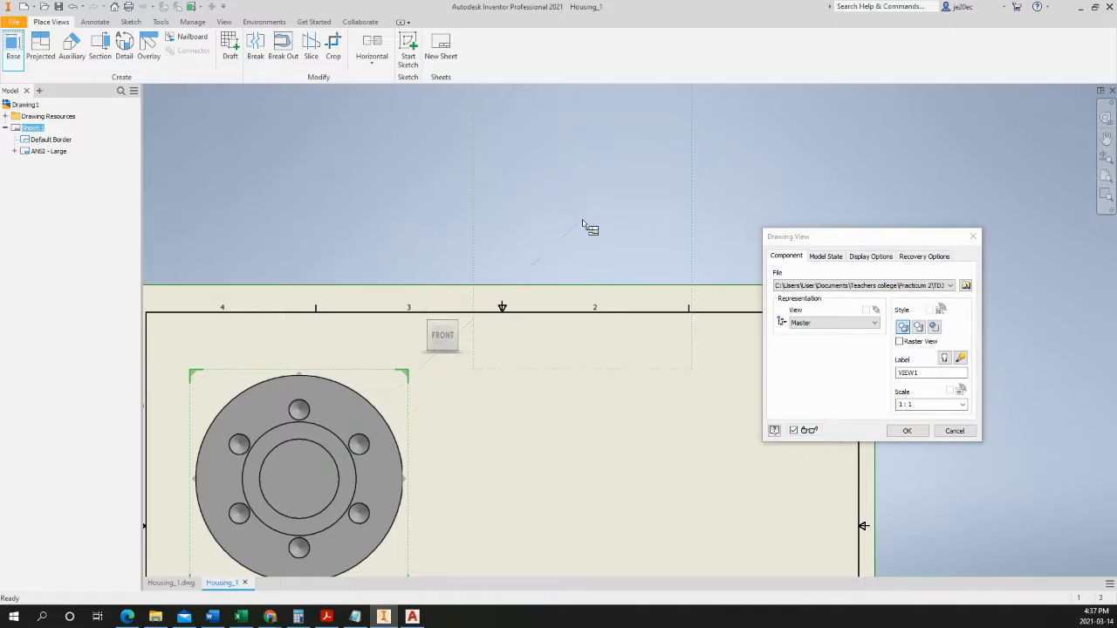
mouse_move(541, 407)
middle_mouse_down()
mouse_move(510, 271)
mouse_move(512, 312)
middle_mouse_up()
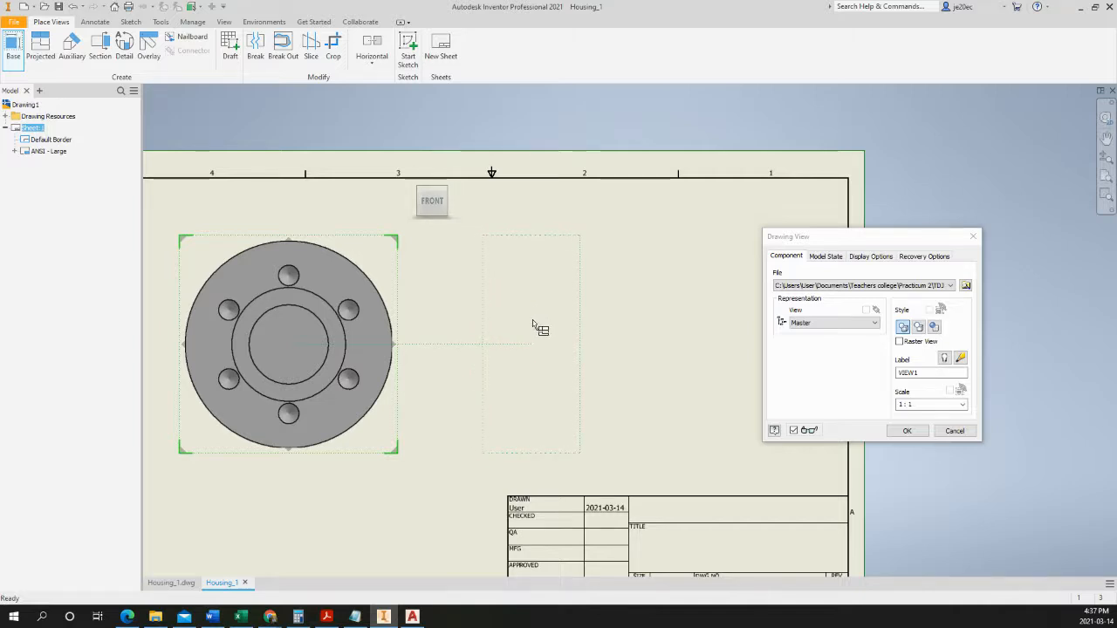
left_click(543, 325)
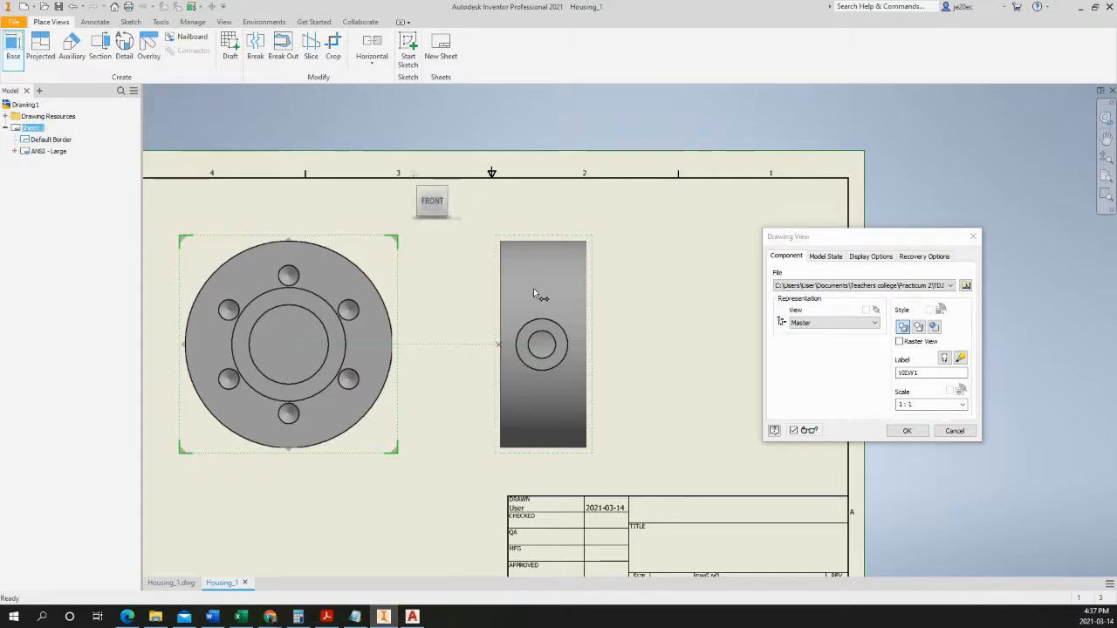
middle_click_drag(519, 112, 512, 219)
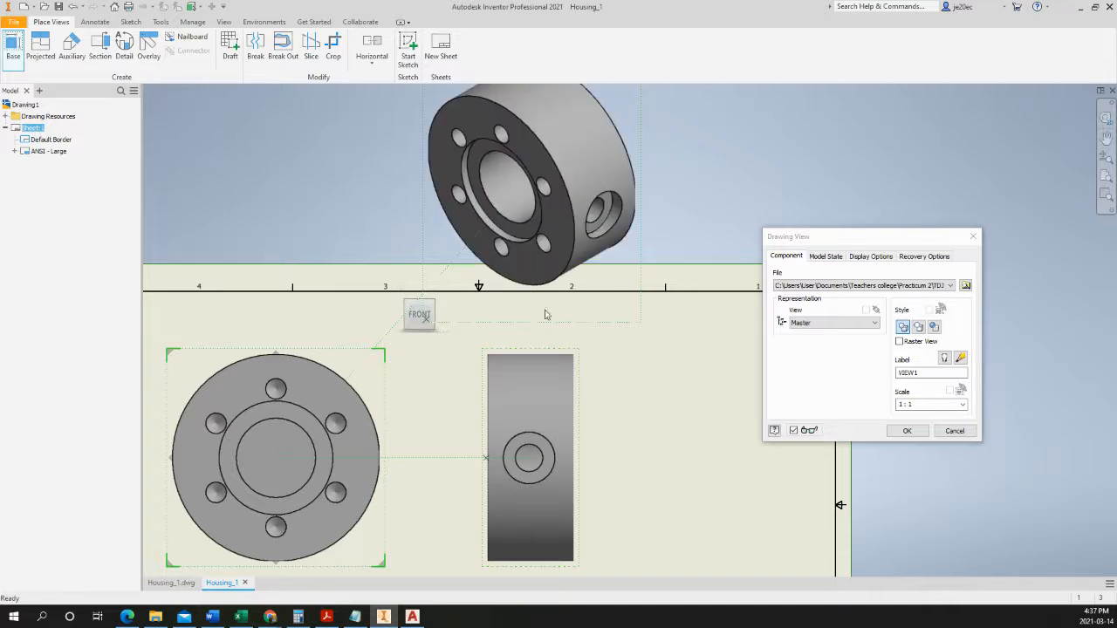
left_click(905, 431)
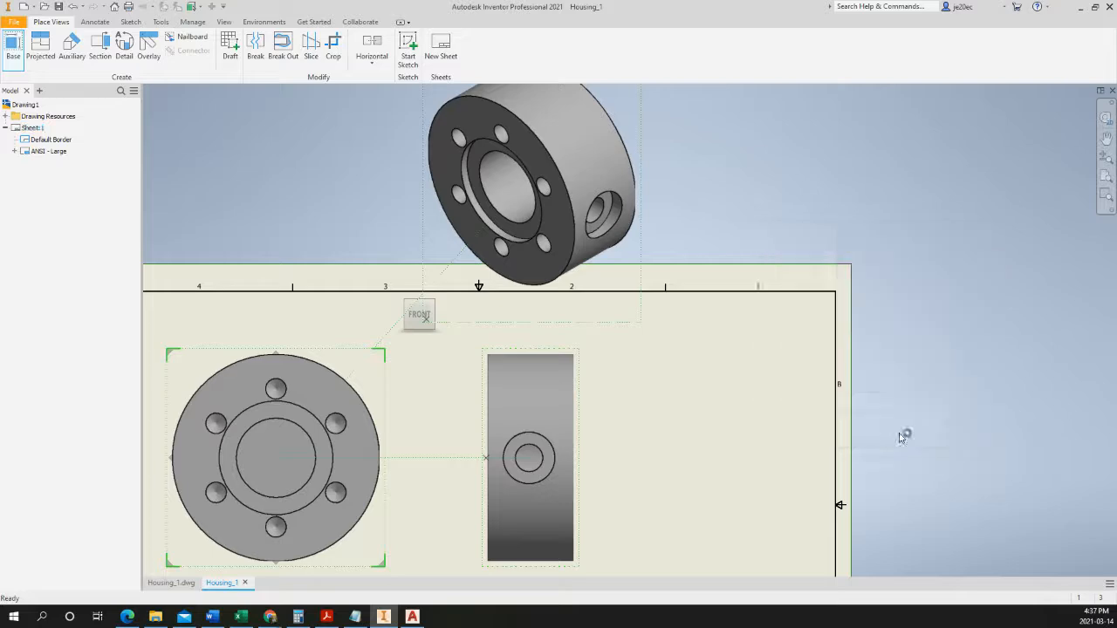
middle_click_drag(701, 498, 739, 417)
scroll(800, 294, "down", 3)
key("Escape")
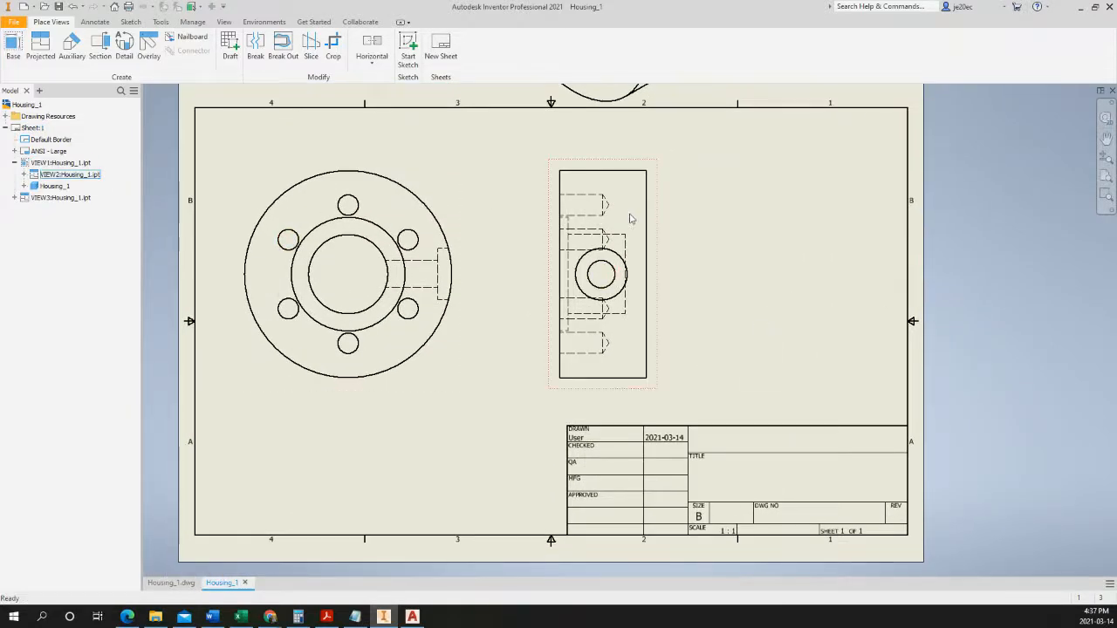
- Move the isometric view onto the sheet's upper-right corner, beside the right-side view
middle_click_drag(714, 240, 660, 345)
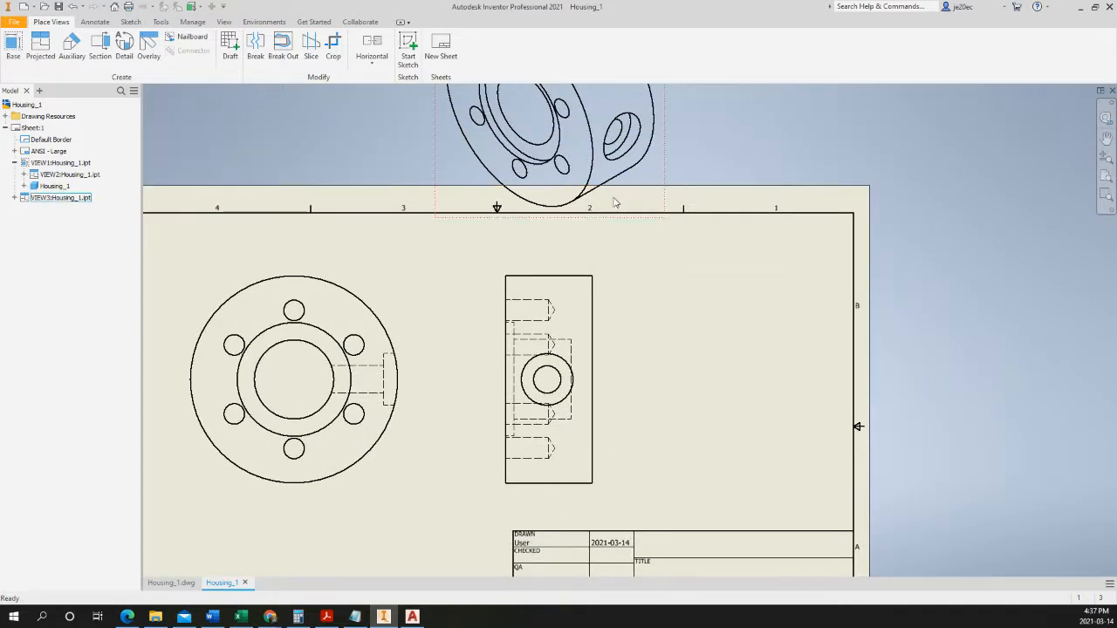
left_click_drag(621, 198, 750, 391)
left_click_drag(659, 171, 835, 386)
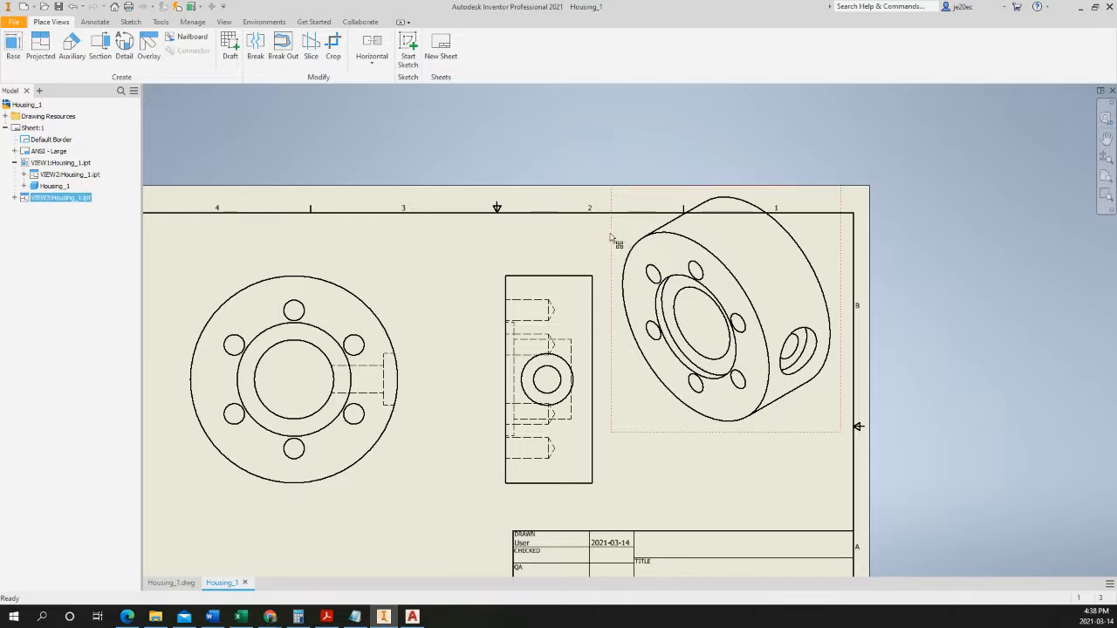
left_click_drag(617, 242, 629, 259)
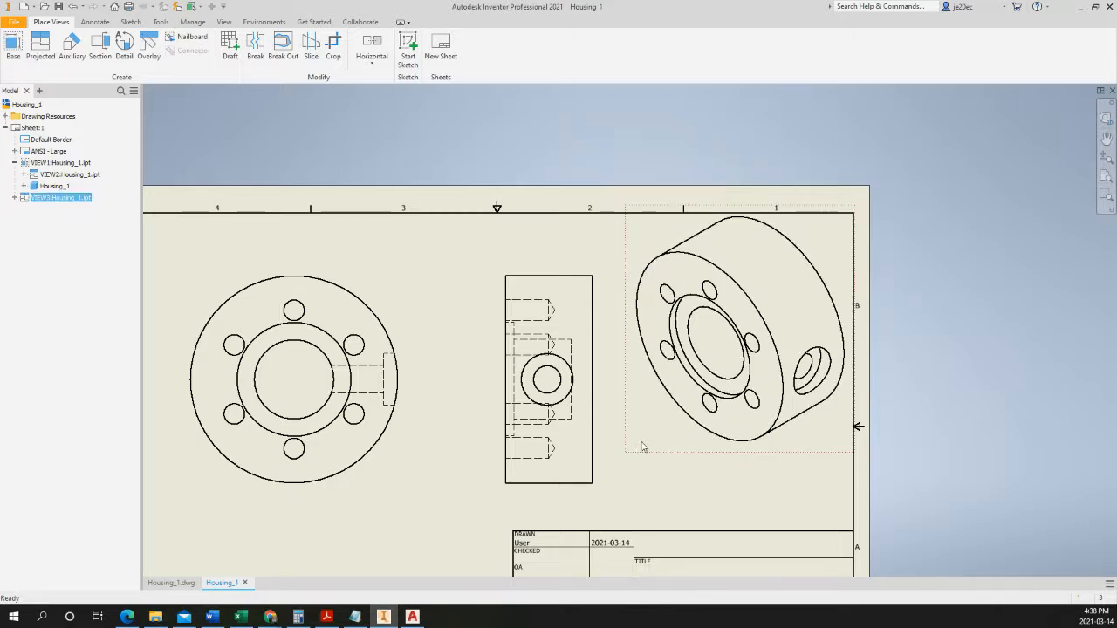
- Set the isometric view's scale to 1/2 and move the view into the sheet's upper-right corner
middle_click_drag(479, 247, 588, 205)
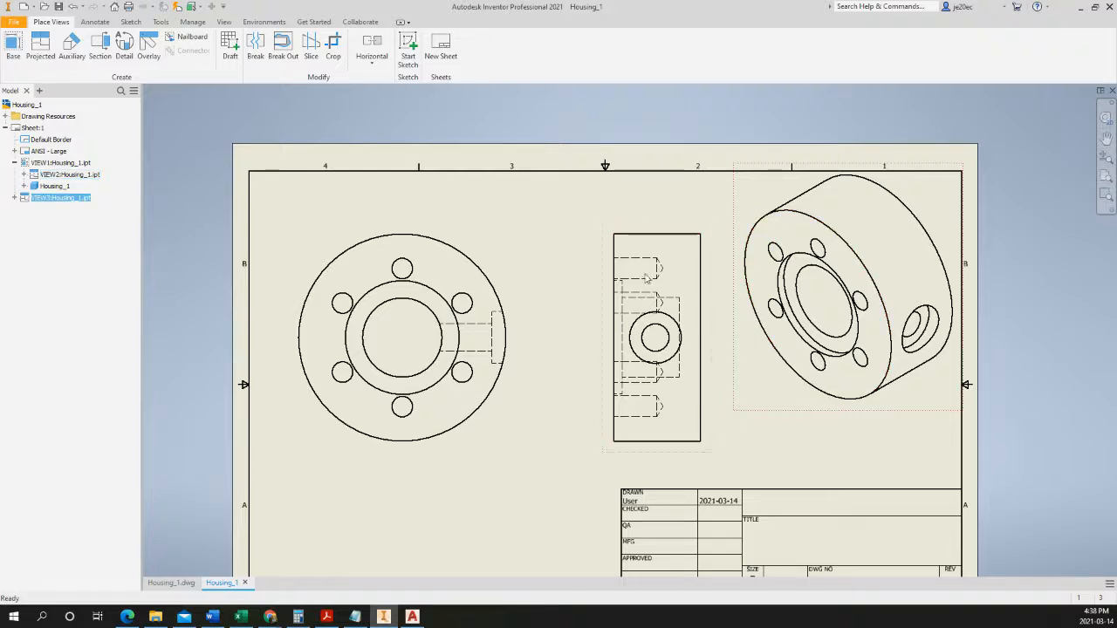
right_click(769, 374)
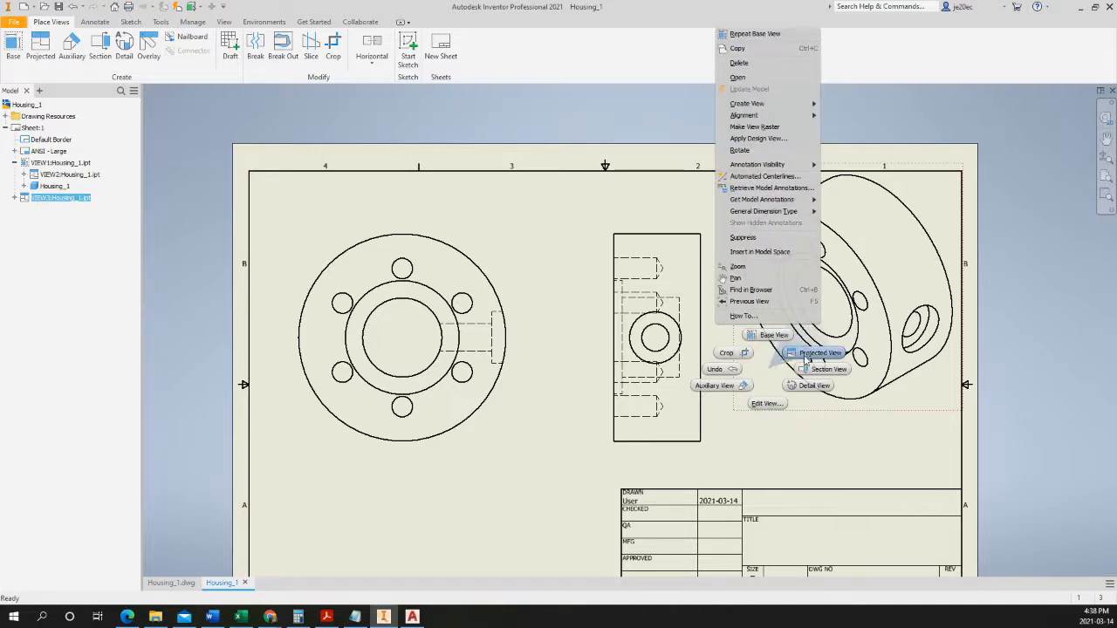
left_click(764, 404)
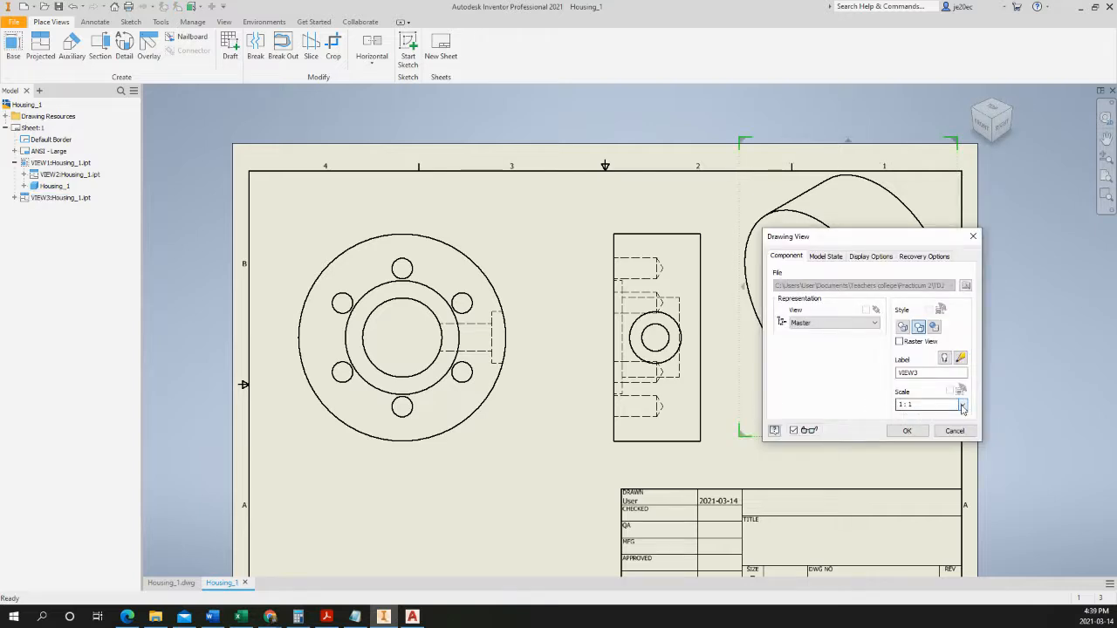
left_click(962, 405)
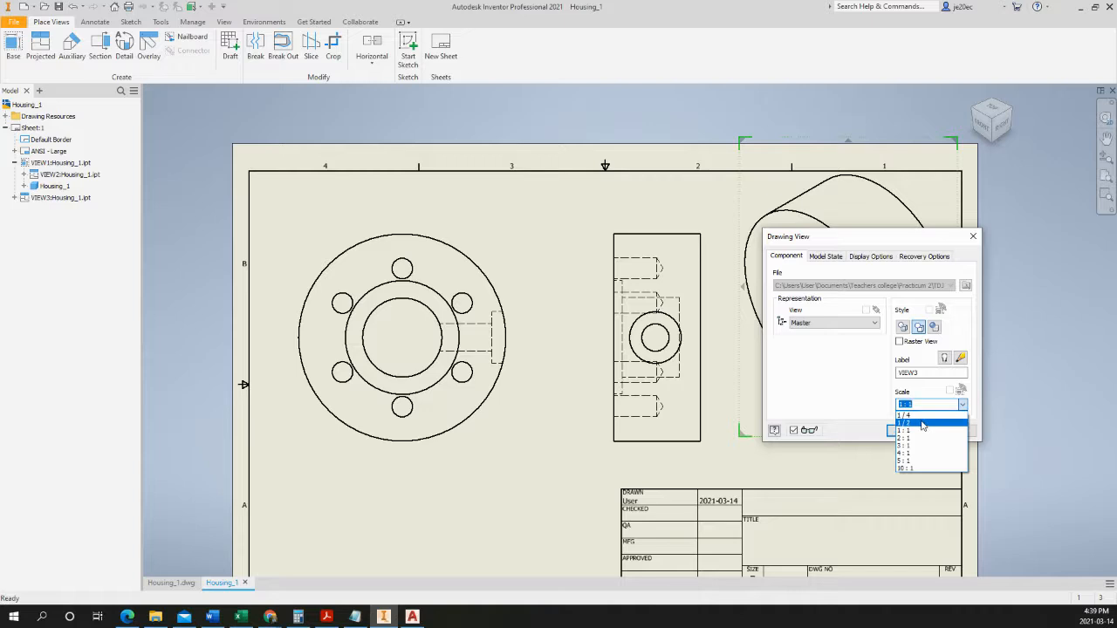
left_click(923, 425)
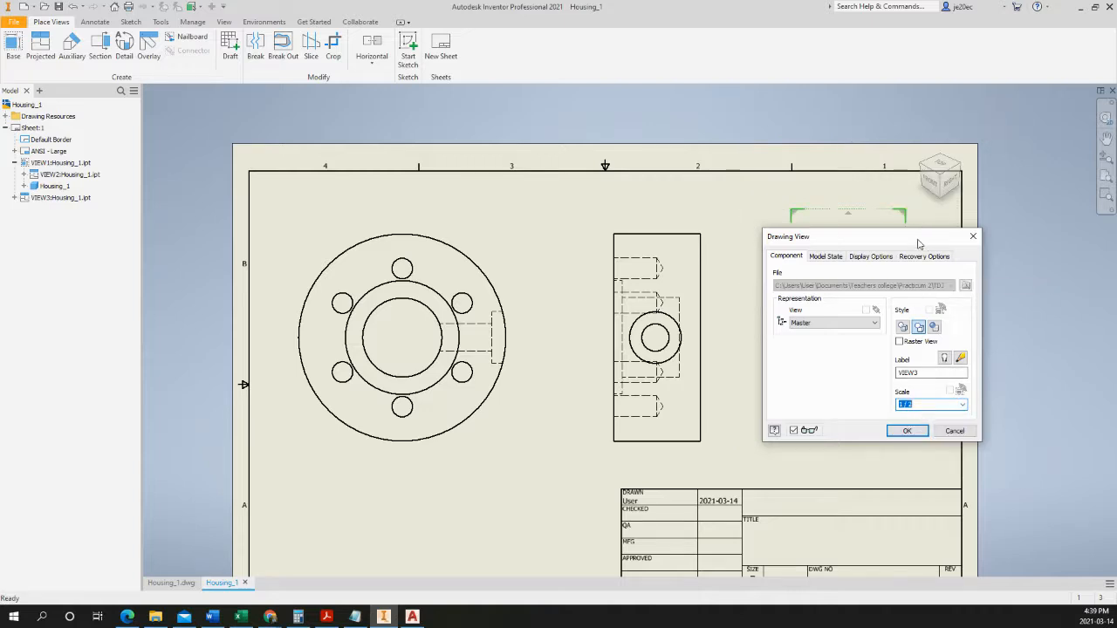
left_click_drag(918, 244, 689, 272)
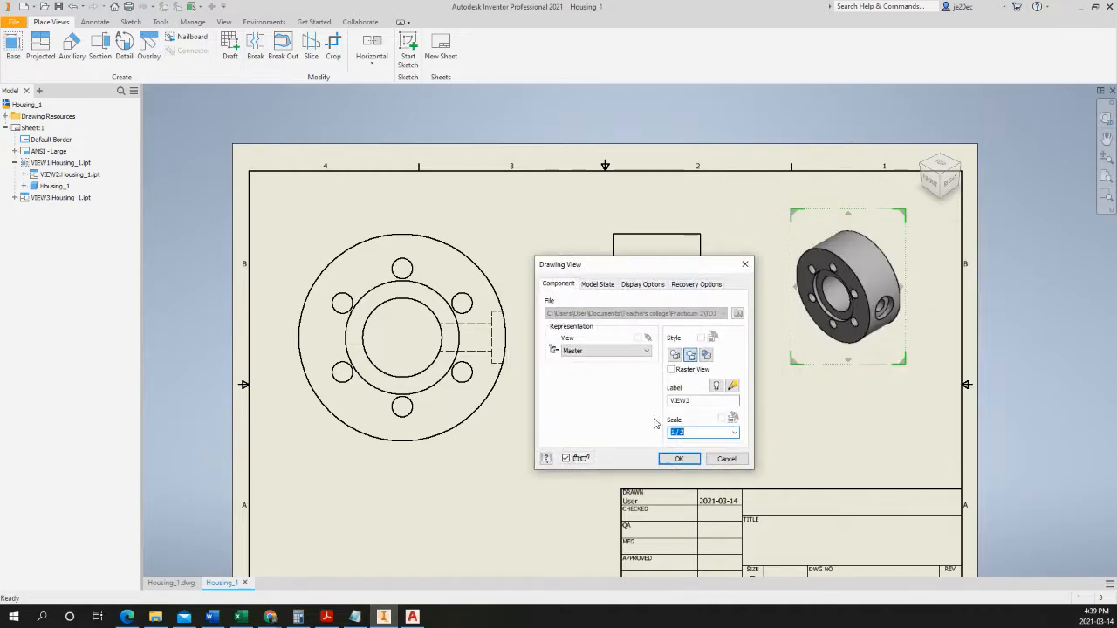
left_click(678, 461)
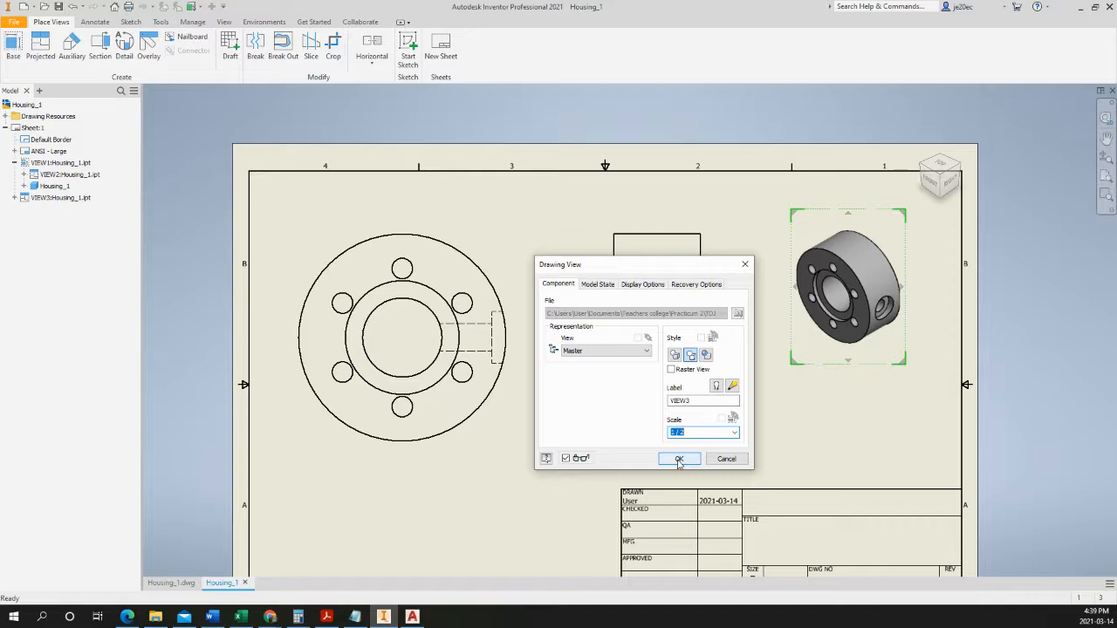
left_click(678, 459)
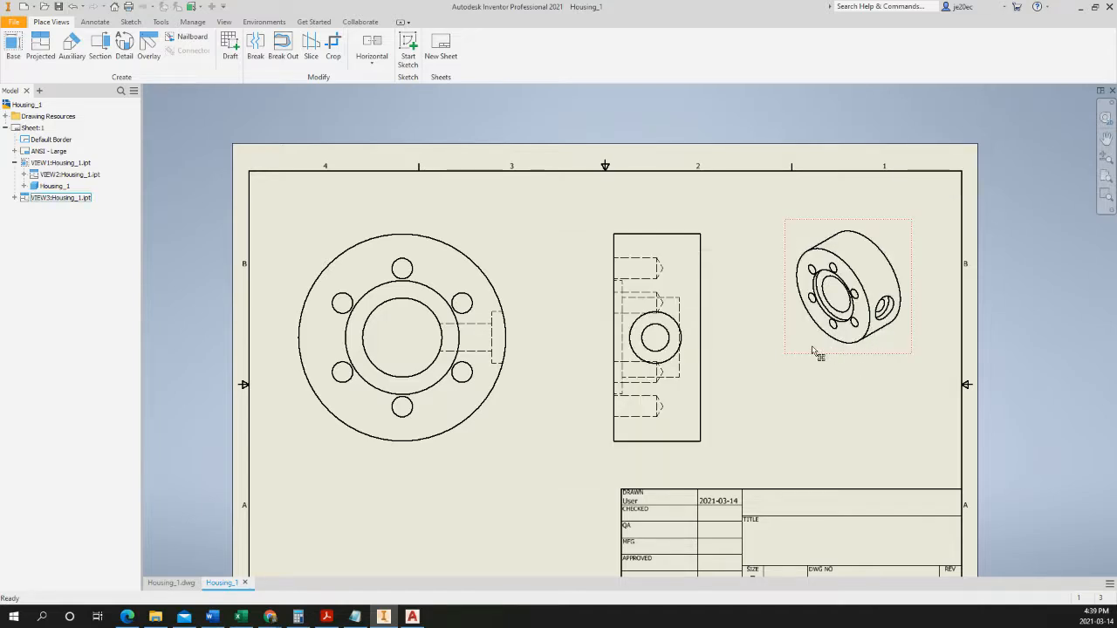
left_click_drag(844, 343, 877, 309)
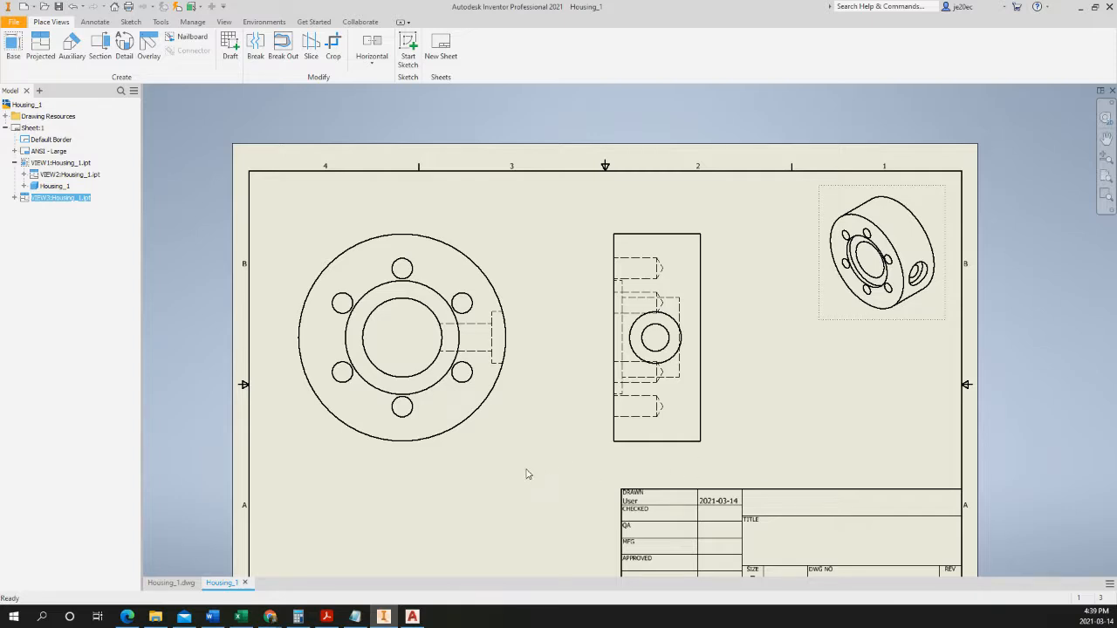
- Open the definition of the sheet's ANSI - Large title block for editing
key("F2")
left_click_drag(561, 531, 527, 399)
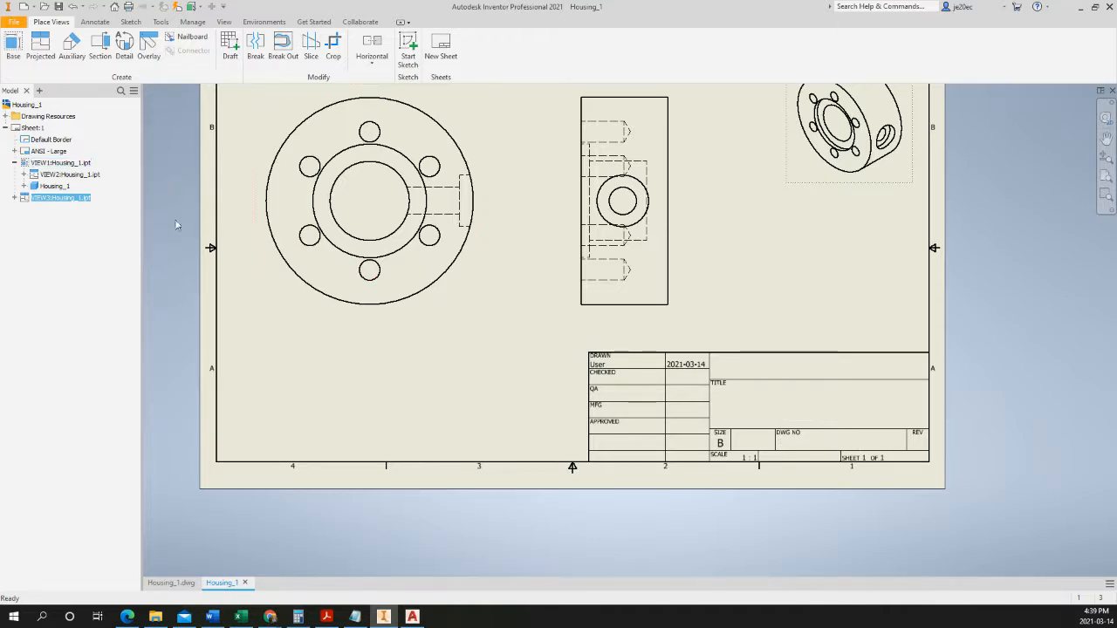
right_click(48, 153)
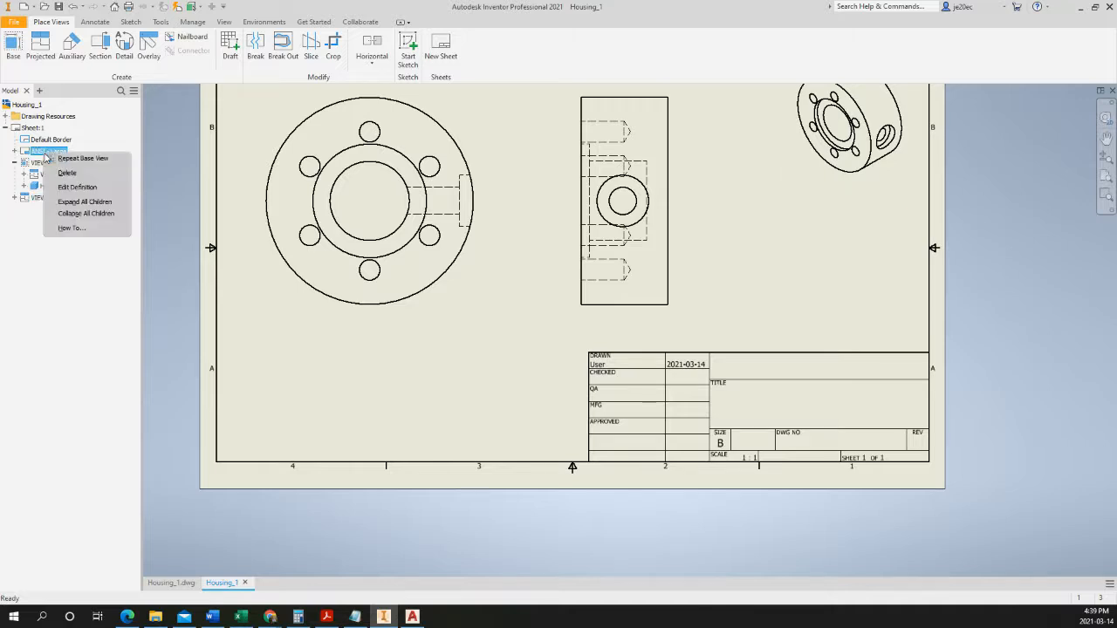
left_click(76, 186)
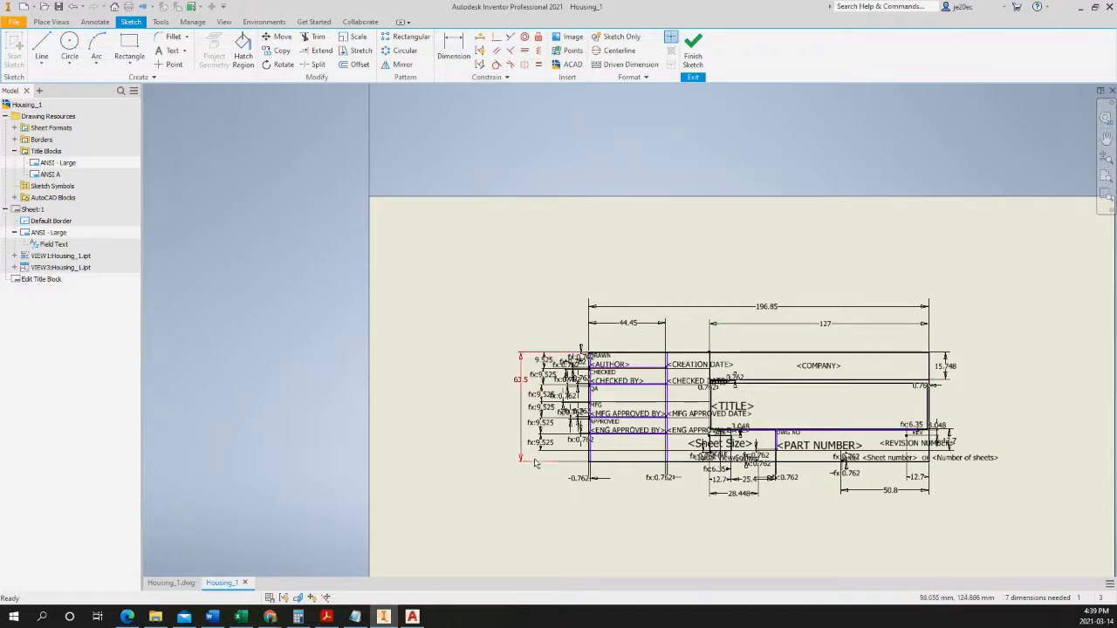
scroll(650, 375, "up", 3)
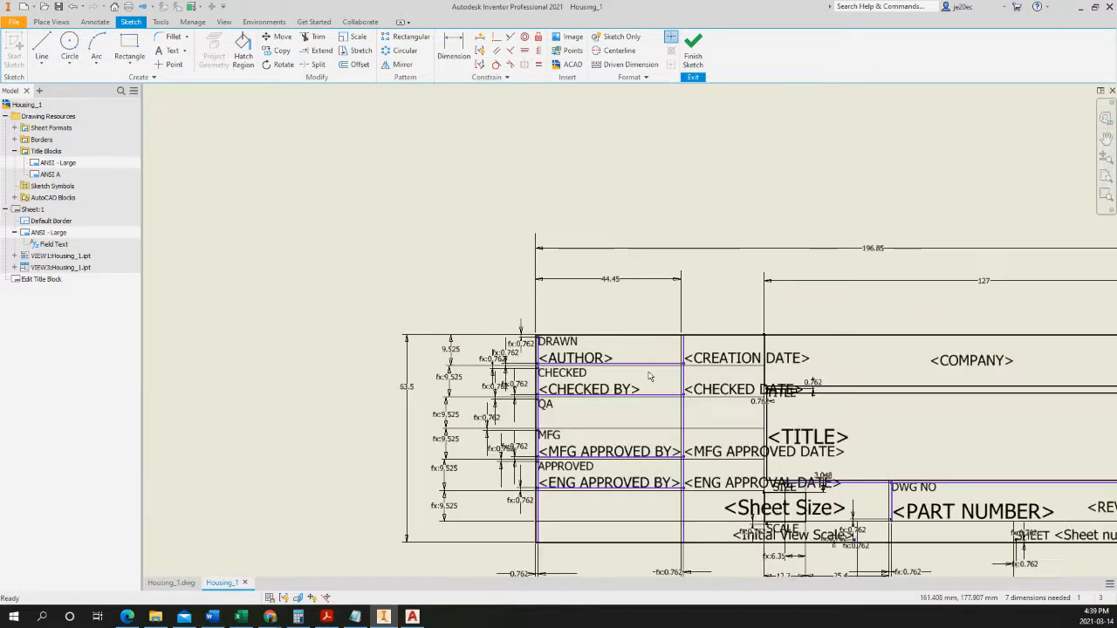
middle_click_drag(655, 375, 489, 291)
- Replace the <AUTHOR> field under DRAWN in the title block with the drafter's name
left_click(399, 277)
left_click(384, 261)
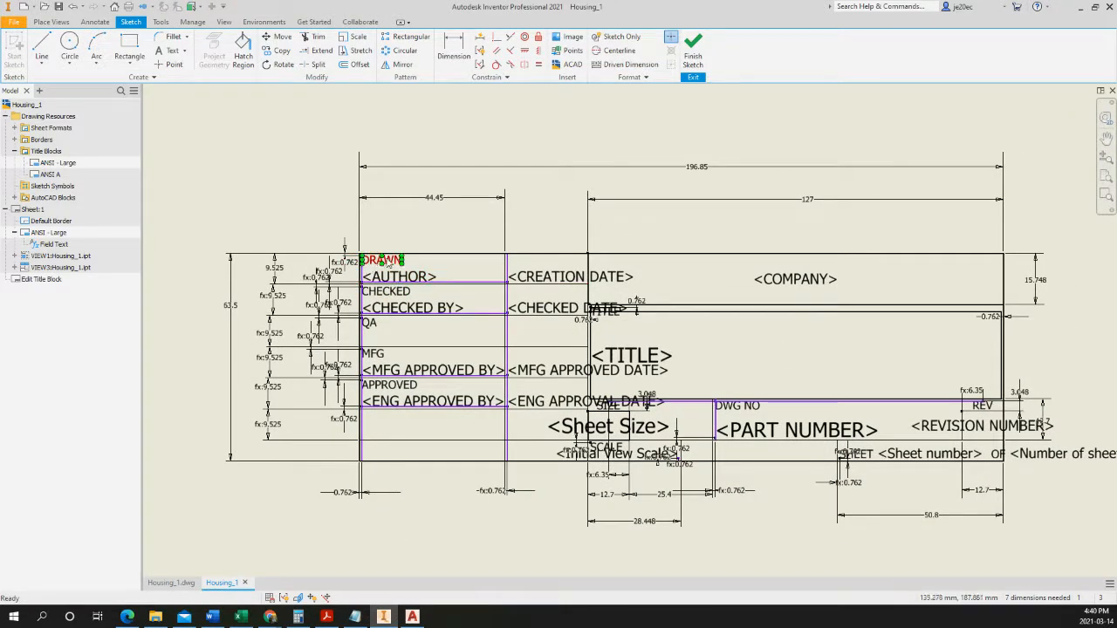
left_click(400, 277)
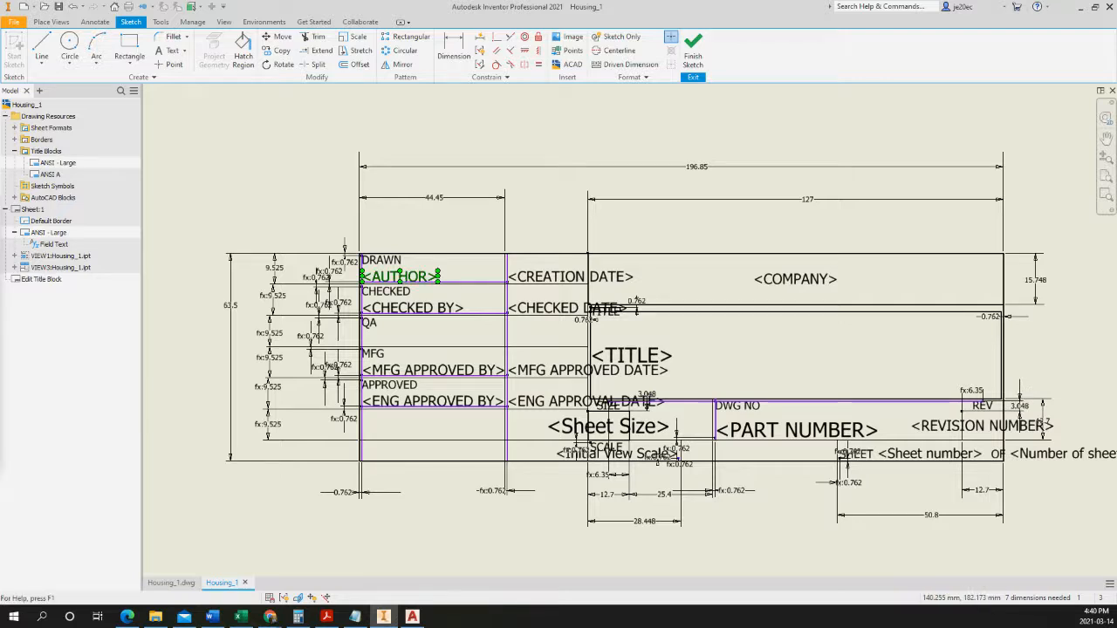
double_click(400, 277)
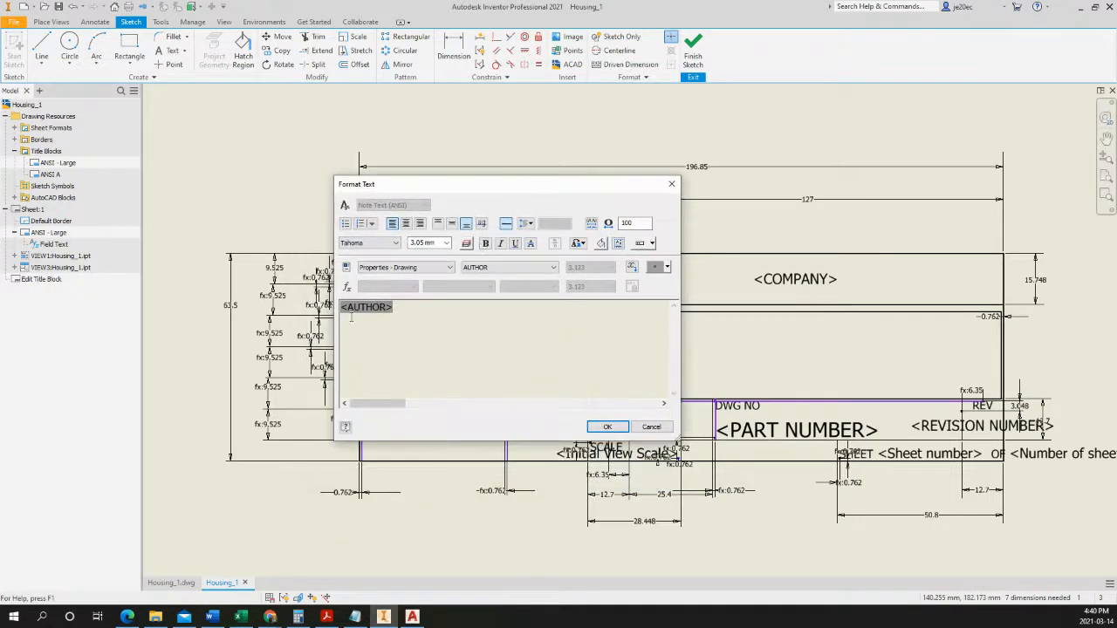
double_click(369, 307)
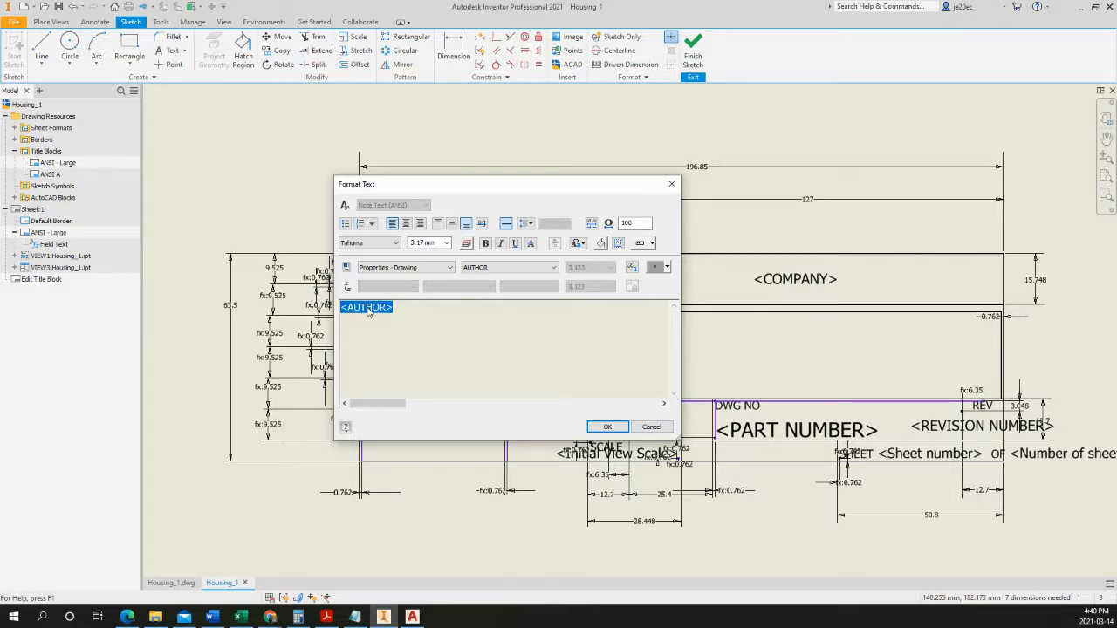
type("J")
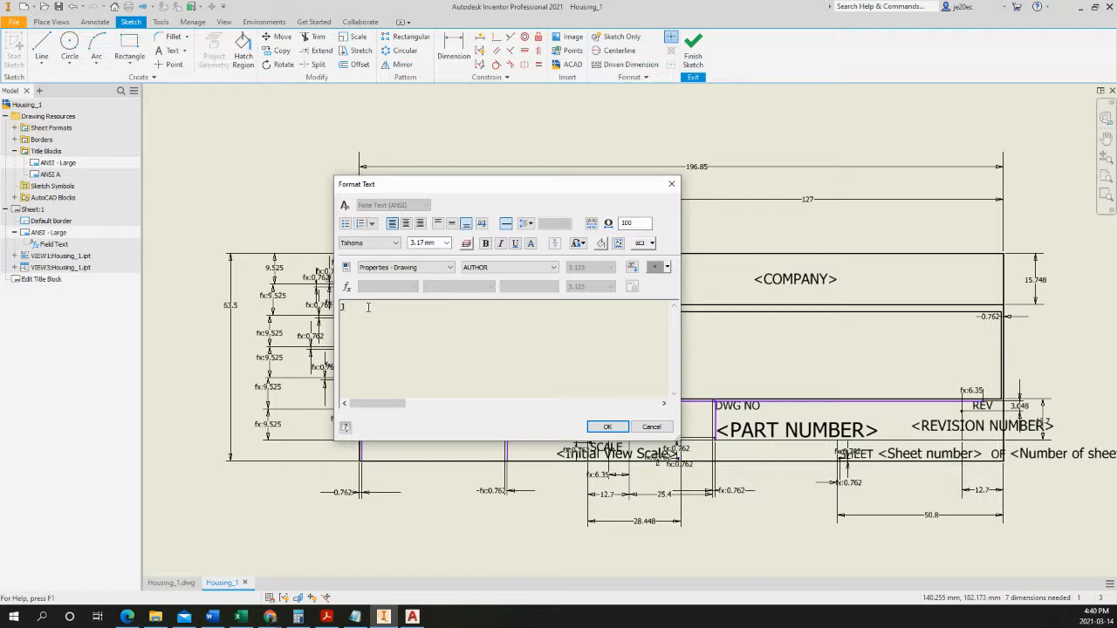
type(". ERLE")
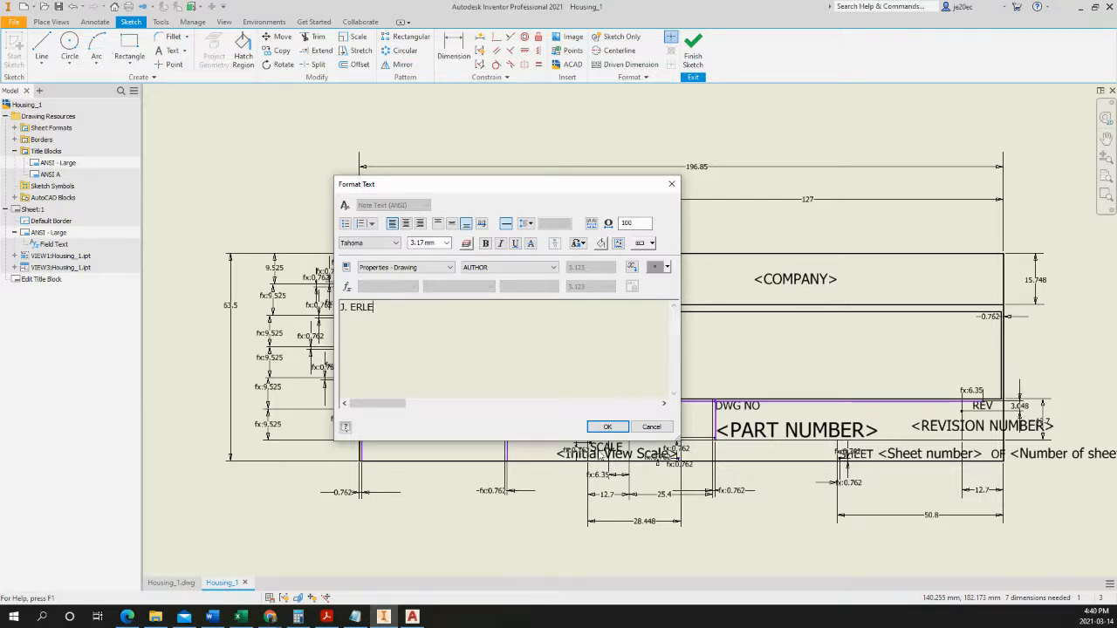
left_click(607, 427)
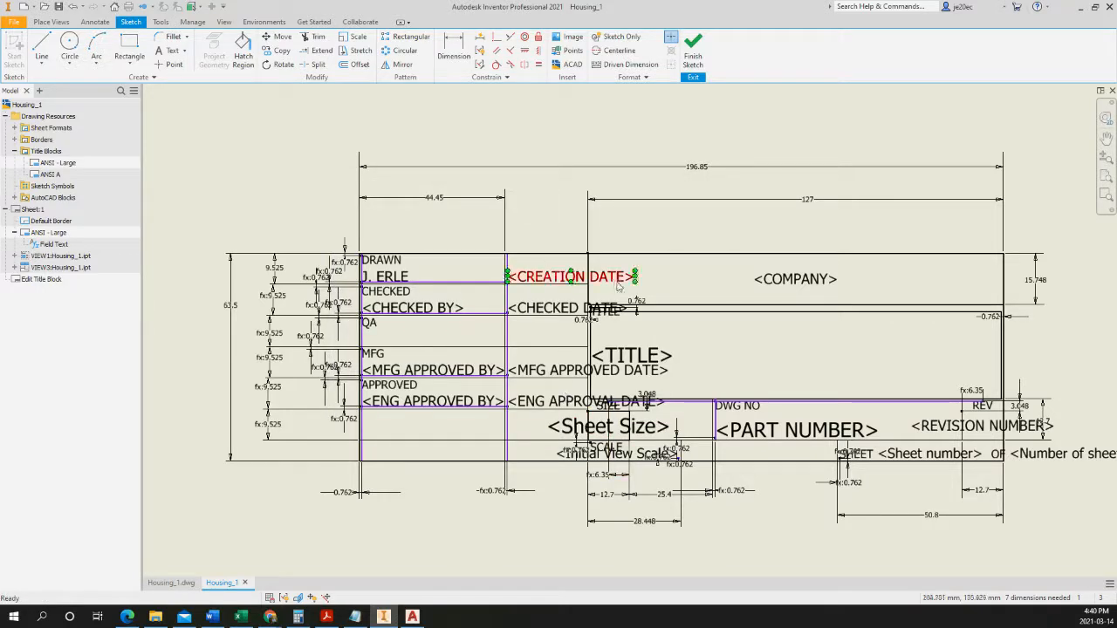
- Replace the <TITLE> field in the title block with the text HOUSING
left_click(619, 358)
double_click(620, 358)
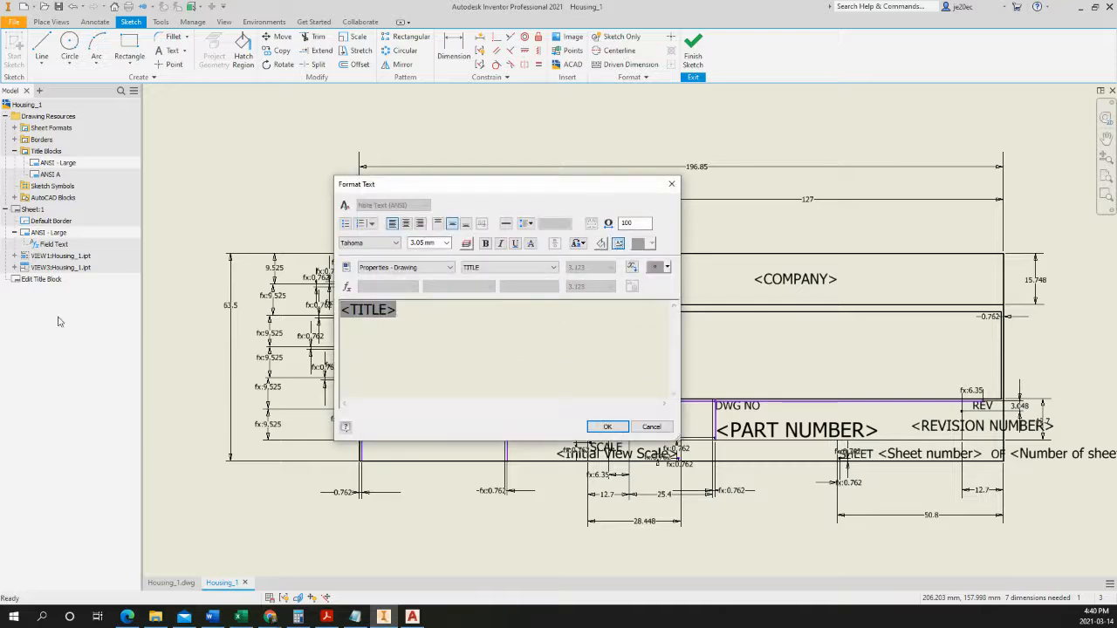
left_click(374, 309)
type("HOUSING")
left_click(607, 426)
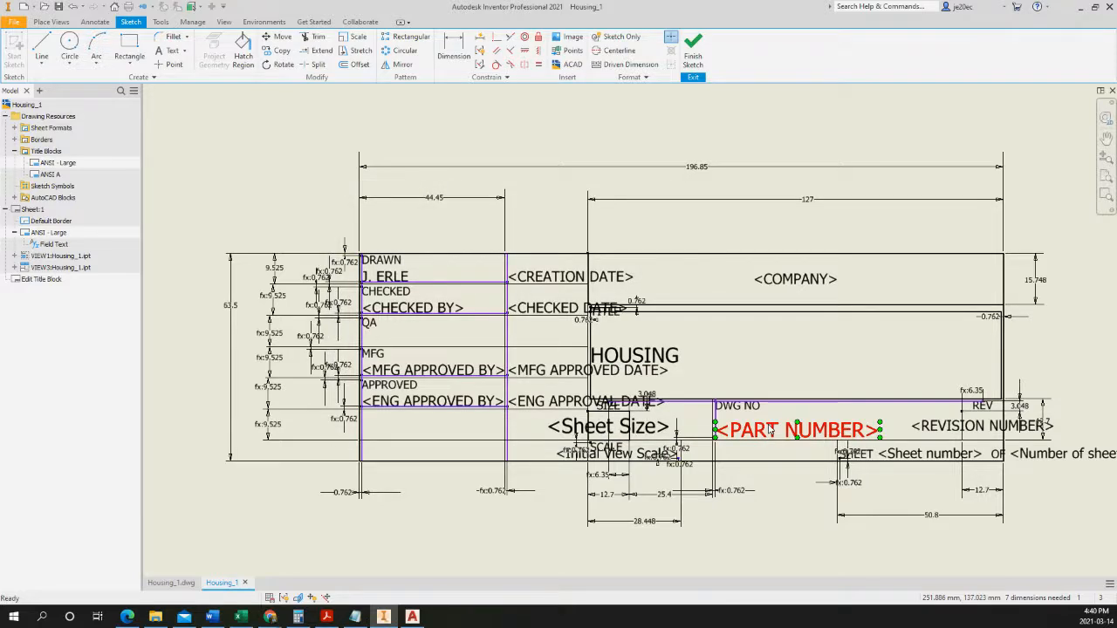
- Replace the <PART NUMBER> field under DWG NO with HOUSING 1, and finish the sketch, saving the edits to the ANSI - Large title block
double_click(770, 431)
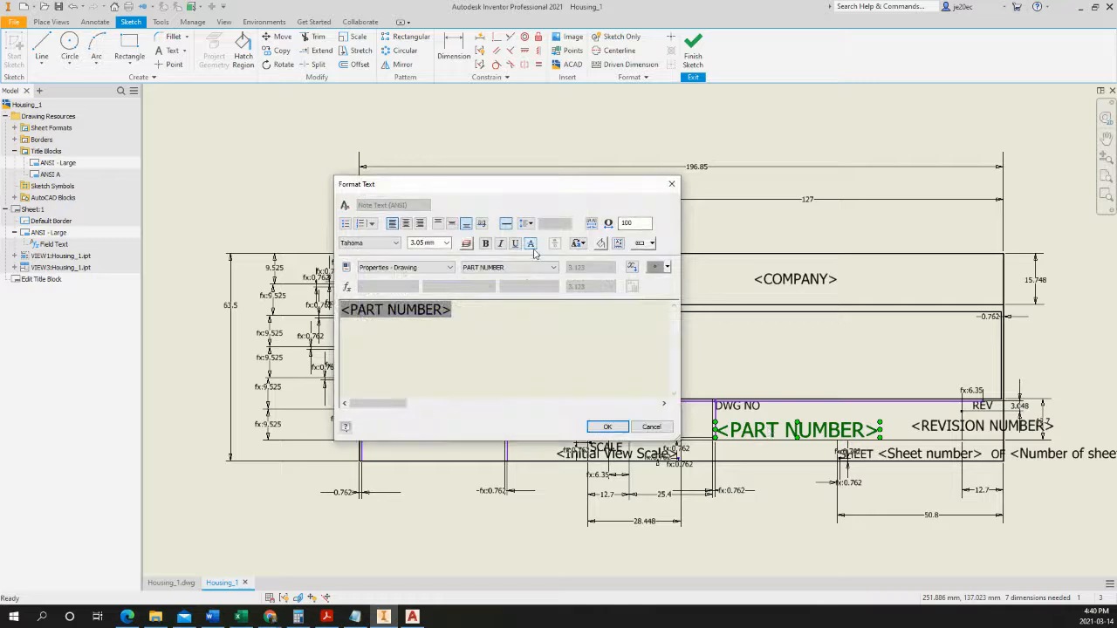
double_click(394, 312)
type("H")
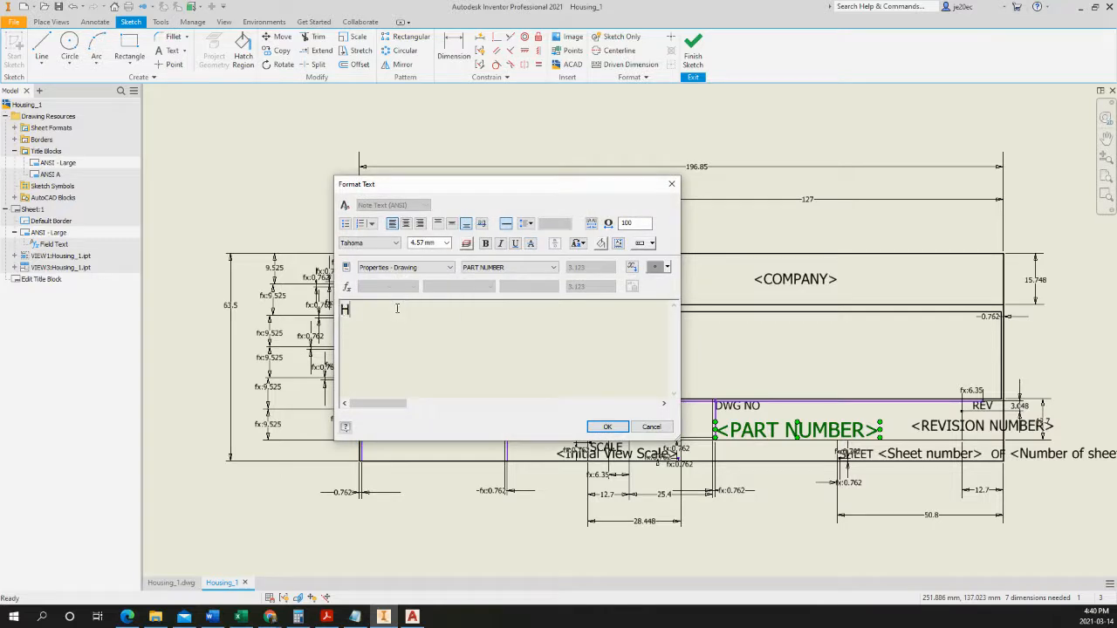
type("OUSING 1")
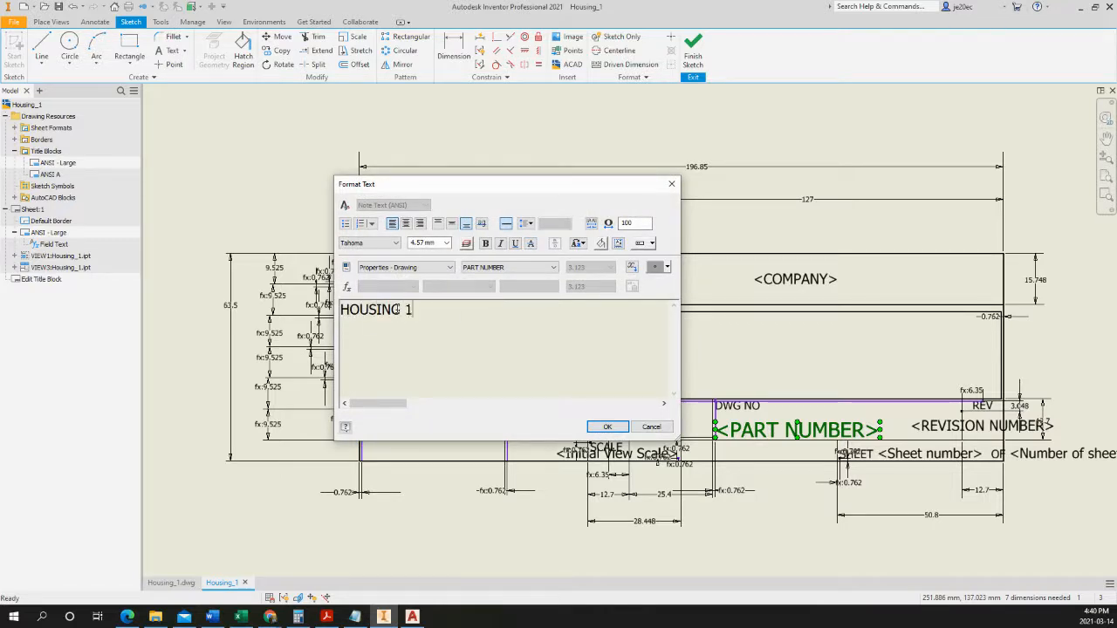
left_click(609, 427)
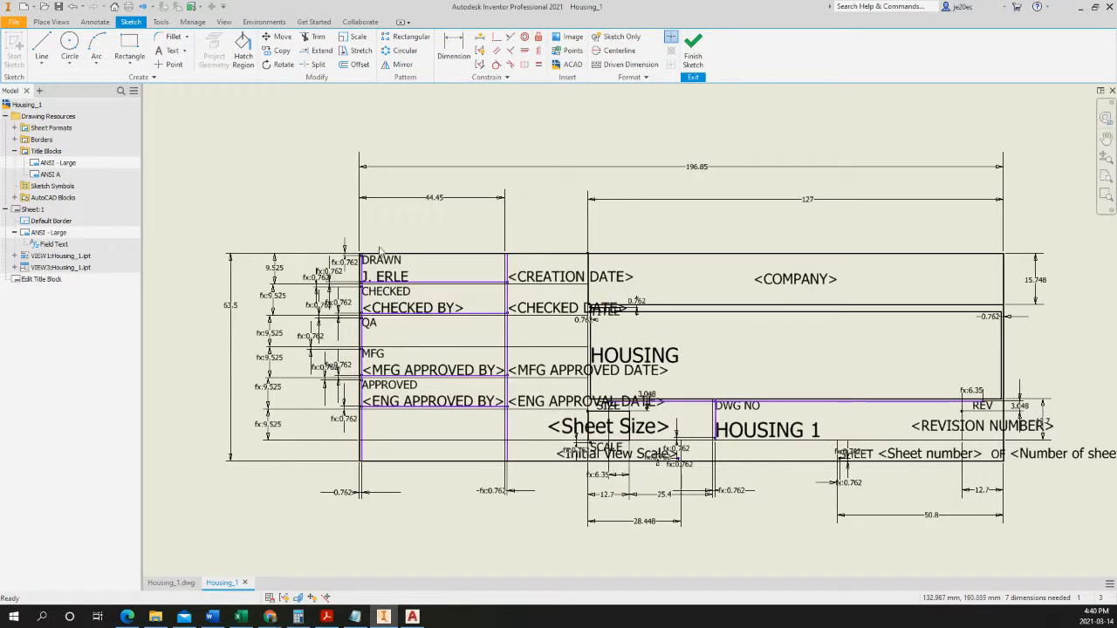
left_click(694, 48)
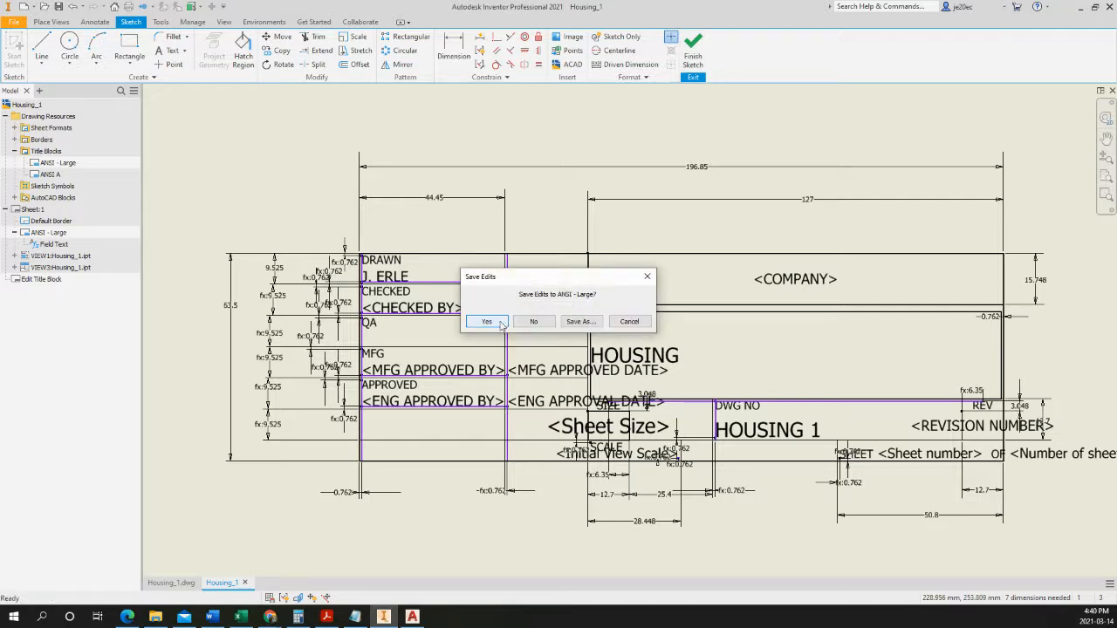
left_click(487, 321)
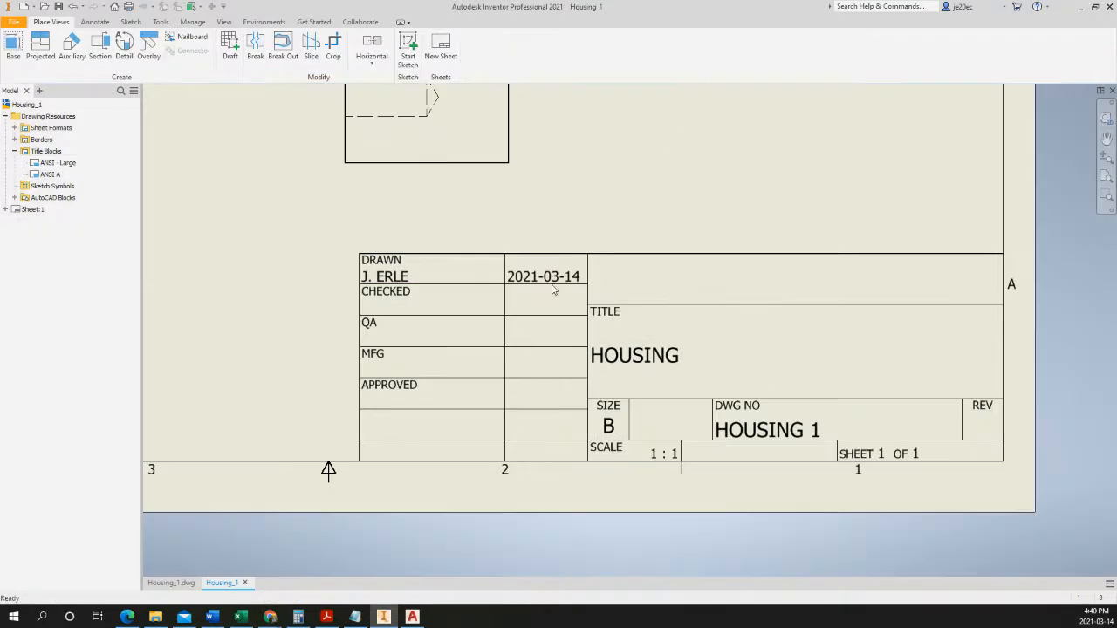
- Add center marks to the six small bolt-circle holes and the central bore in the front view
scroll(522, 246, "down", 3)
mouse_move(518, 244)
middle_mouse_down()
mouse_move(615, 370)
mouse_move(585, 345)
mouse_move(596, 358)
mouse_move(637, 362)
middle_mouse_up()
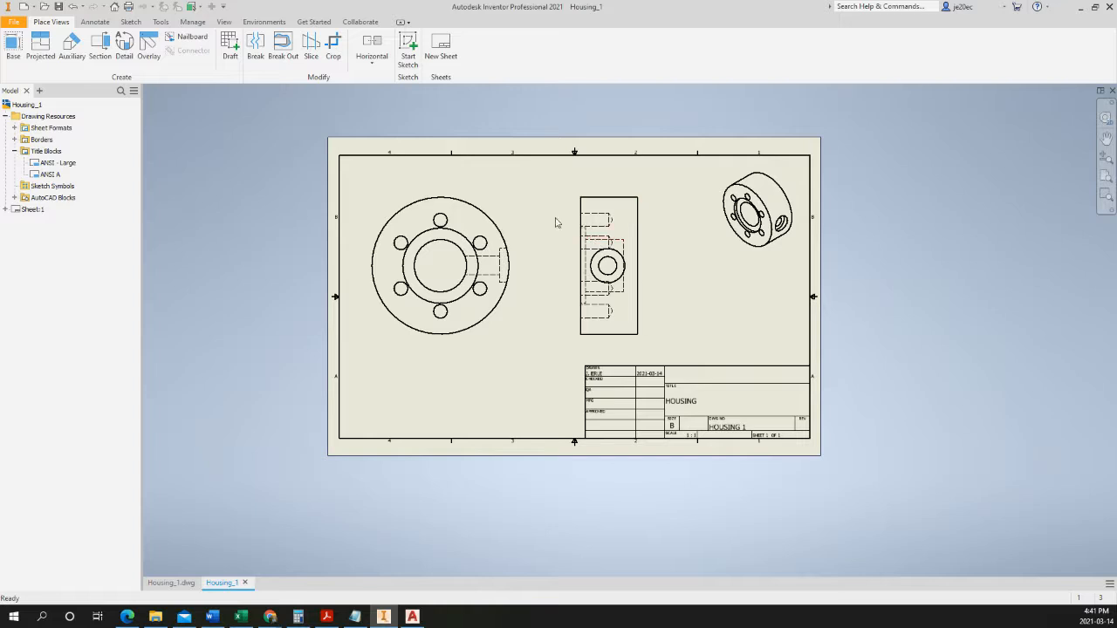
scroll(617, 262, "down", 3)
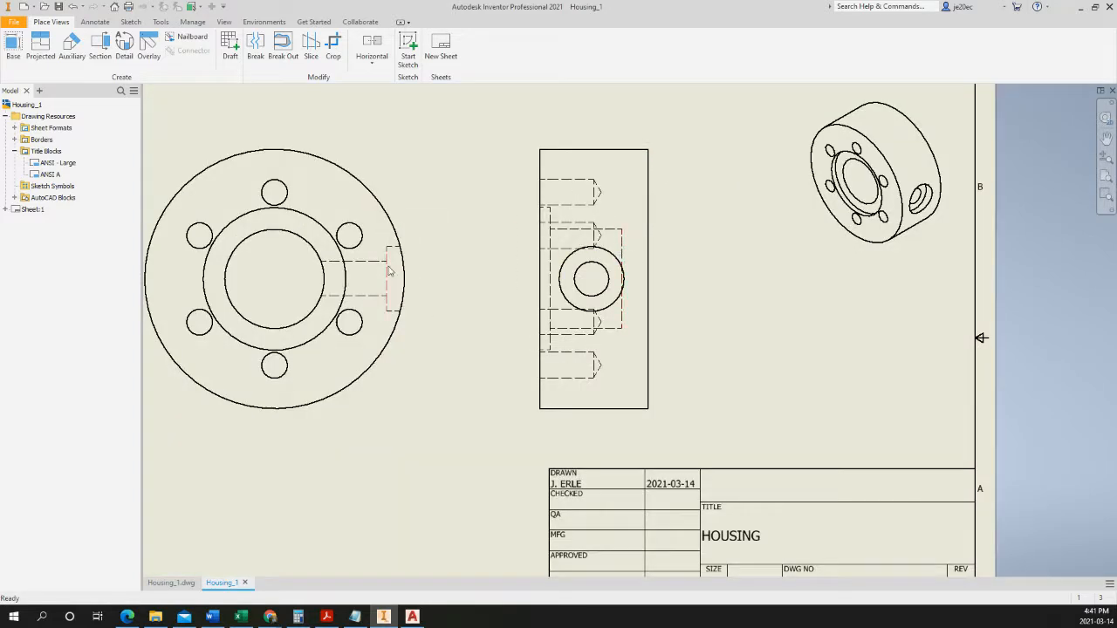
middle_click_drag(402, 244, 522, 268)
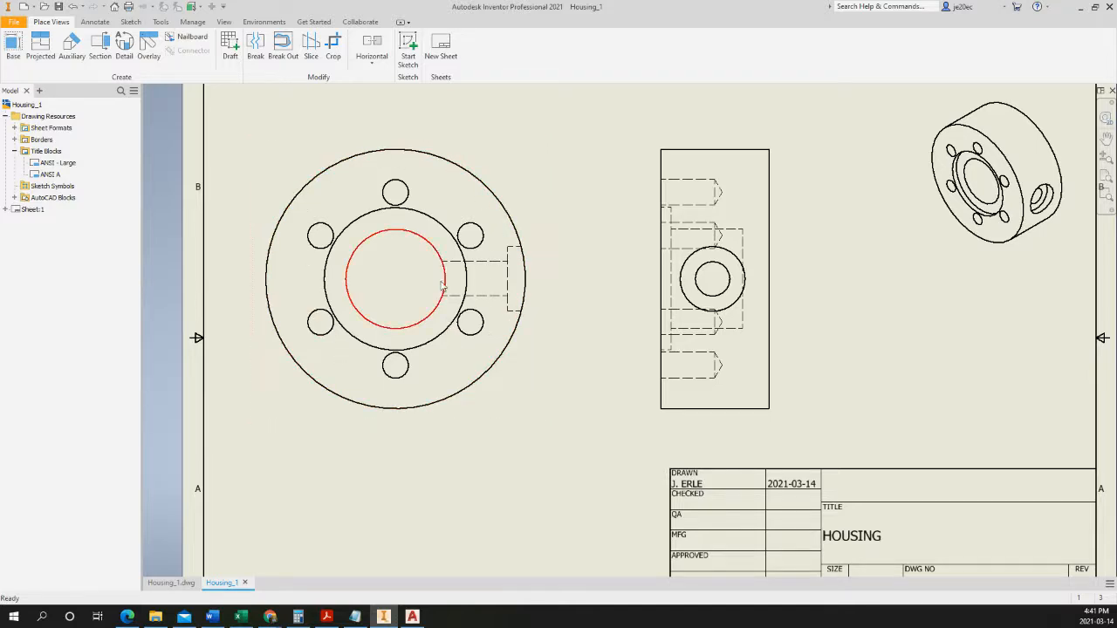
left_click(96, 22)
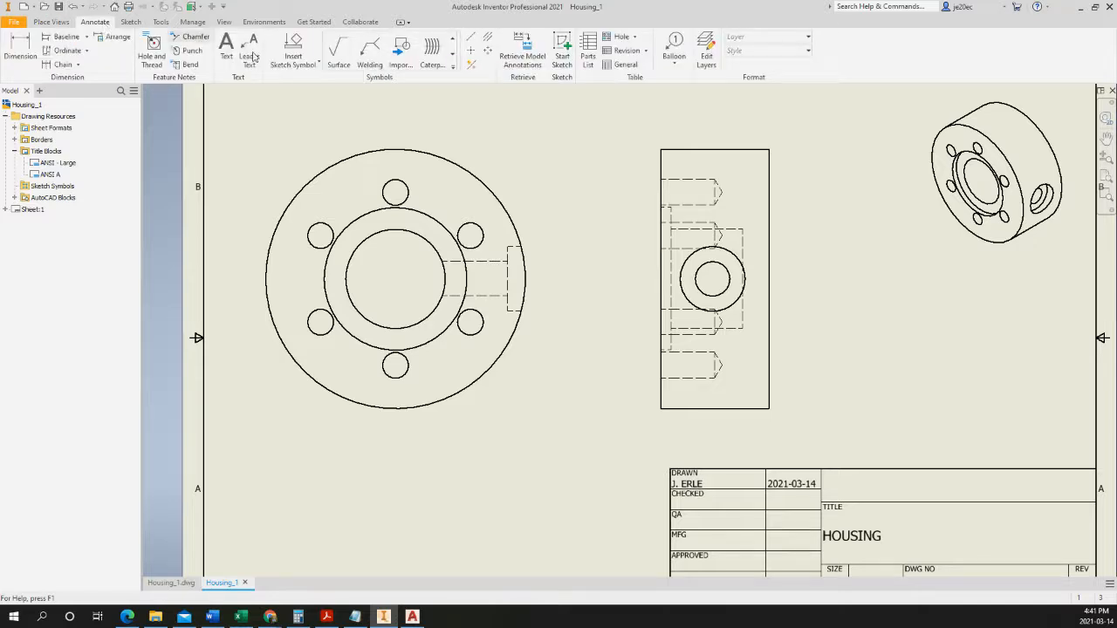
left_click(471, 54)
left_click(409, 199)
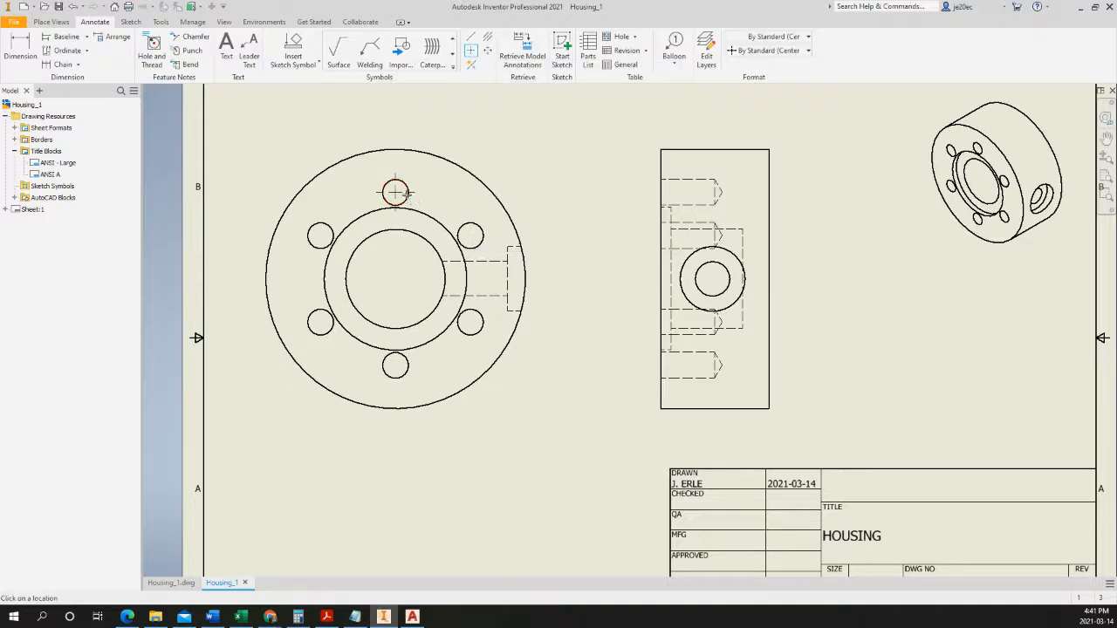
left_click(463, 227)
left_click(477, 317)
left_click(417, 373)
left_click(325, 332)
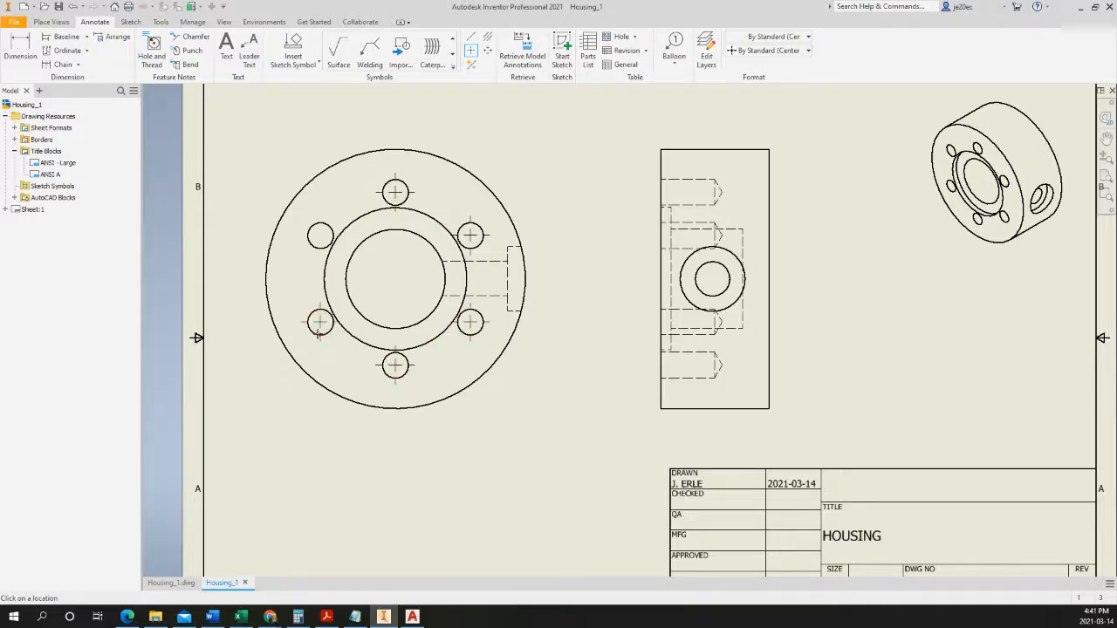
left_click(321, 248)
left_click(348, 266)
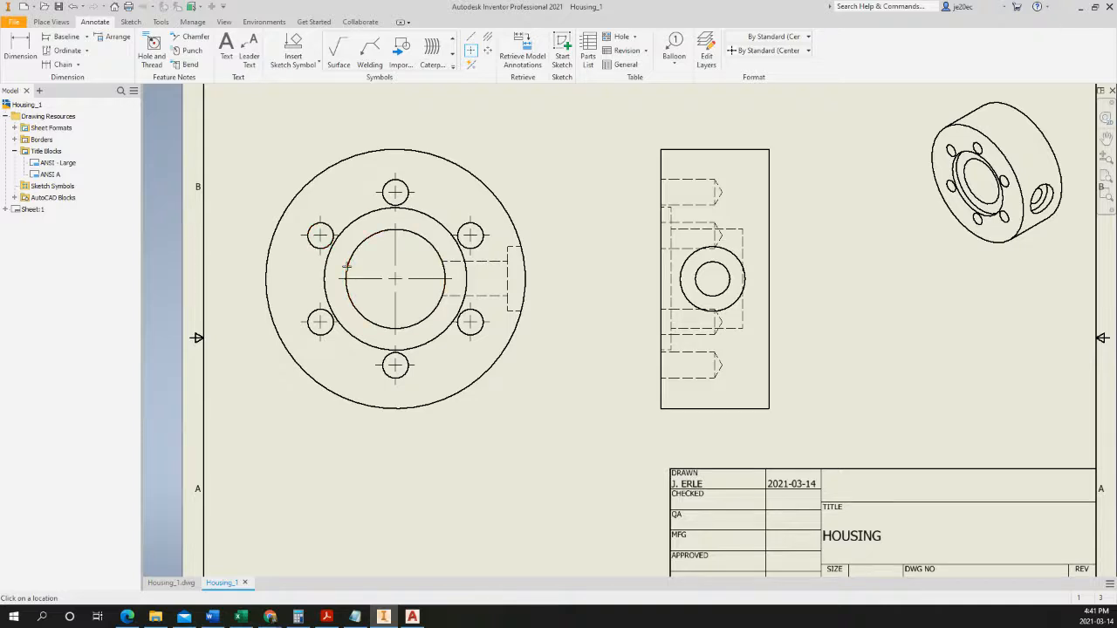
- Add a center mark to the port hole and bisector centerlines to the hidden bolt-circle holes in the right-side view
left_click(706, 299)
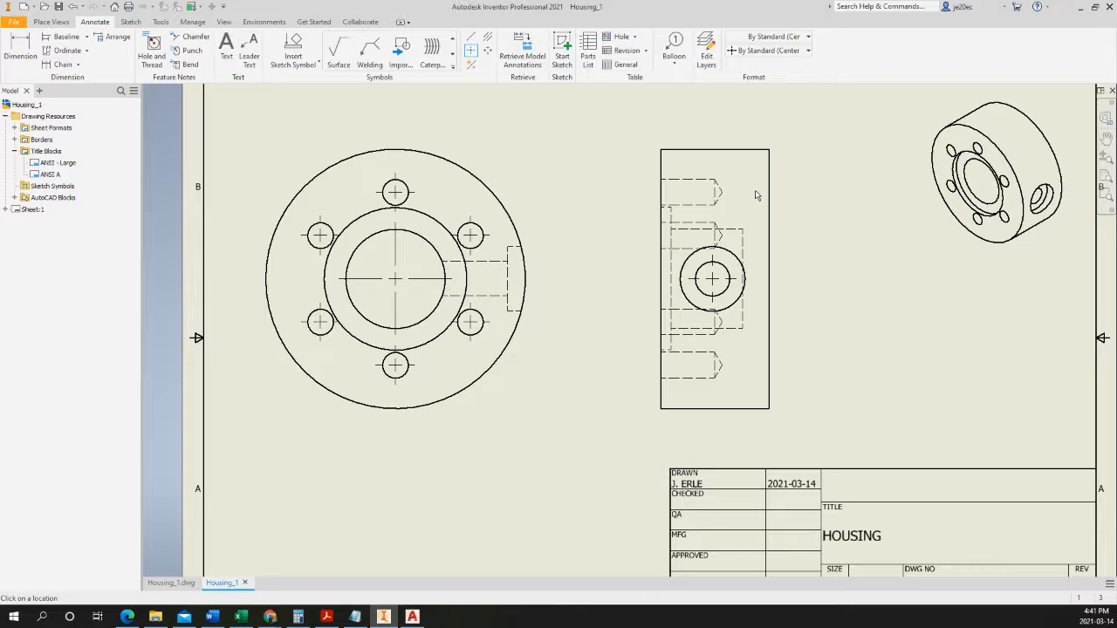
left_click(489, 41)
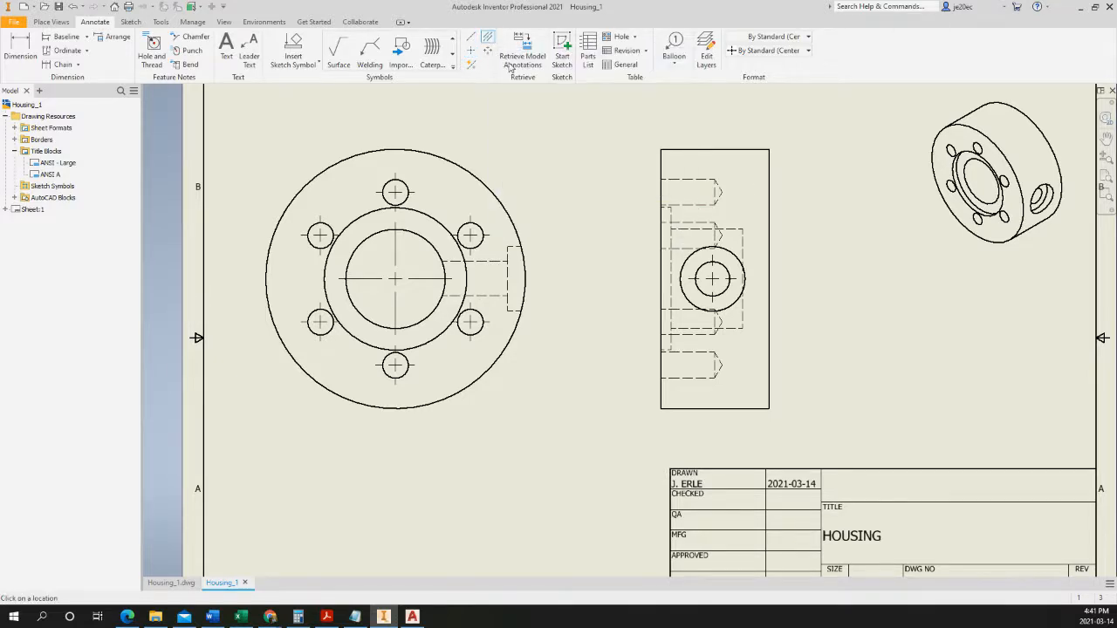
left_click(687, 204)
left_click(689, 180)
left_click(680, 249)
left_click(688, 222)
left_click(697, 353)
left_click(689, 378)
- Add a bisector centerline between the hidden edges of the radial port hole in the front view
left_click(492, 297)
left_click(491, 262)
key("Escape")
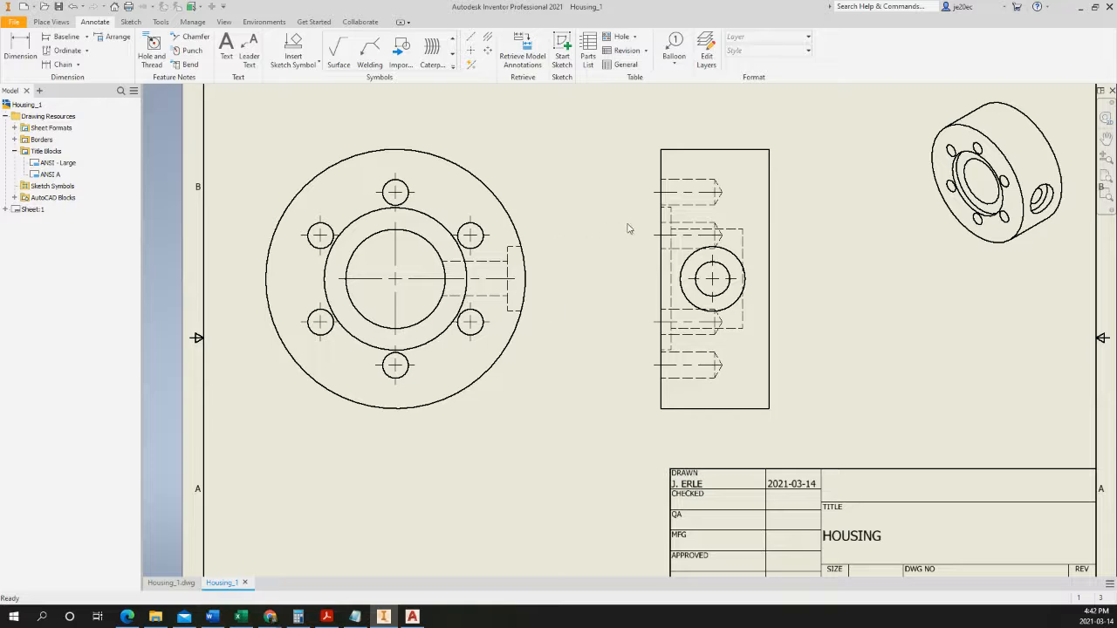
- Set the linear precision of the Default - mm (ANSI) dimension style to one decimal place (1.1)
middle_click_drag(877, 318, 786, 333)
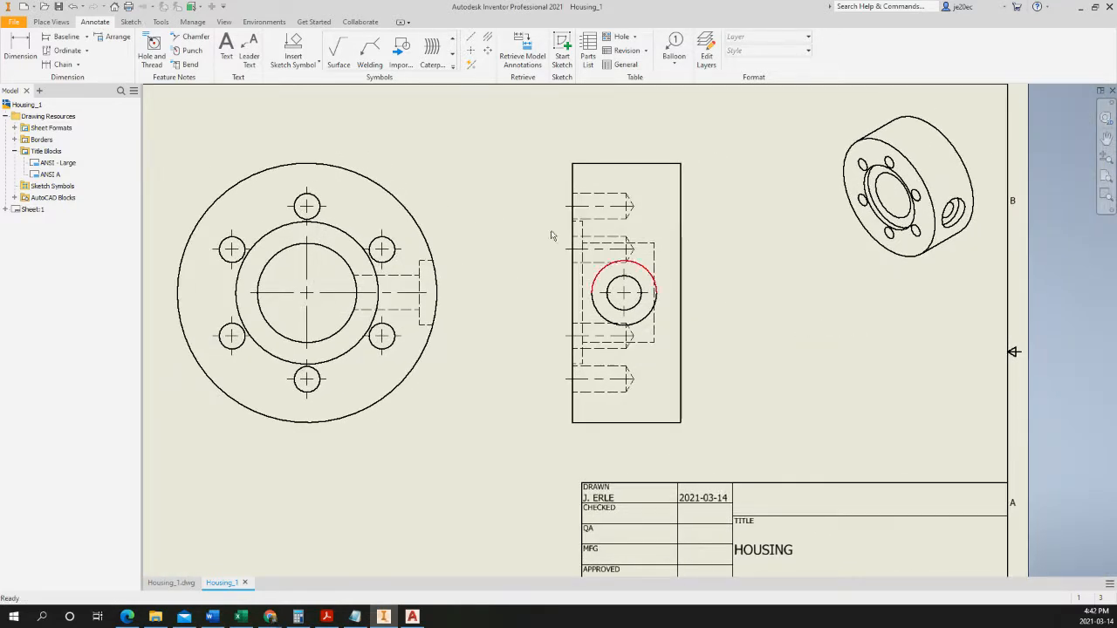
left_click(192, 21)
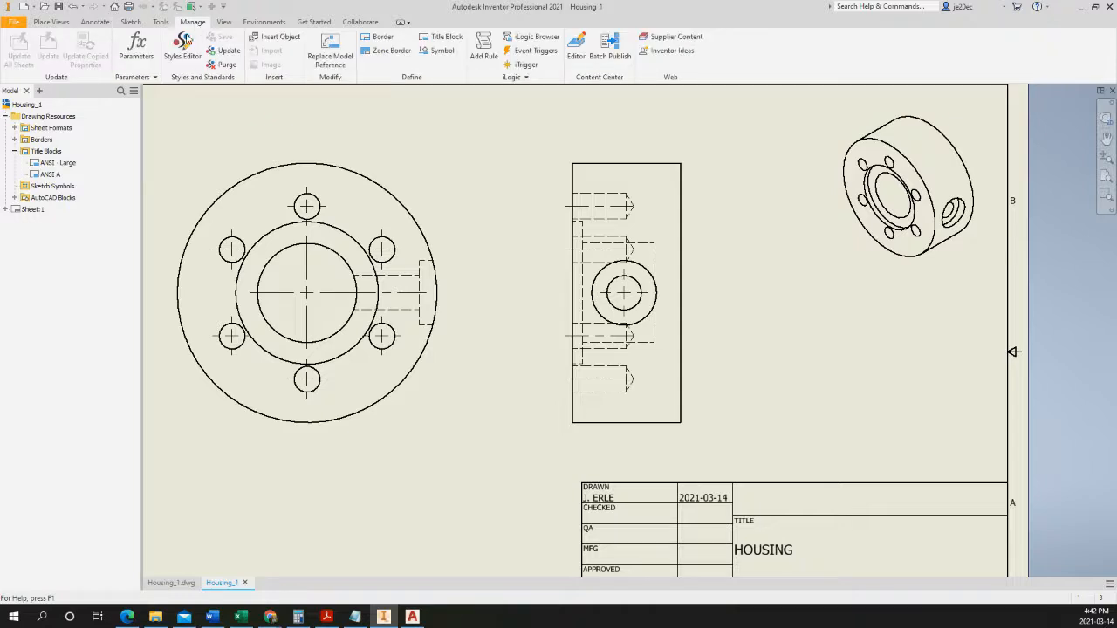
left_click(180, 45)
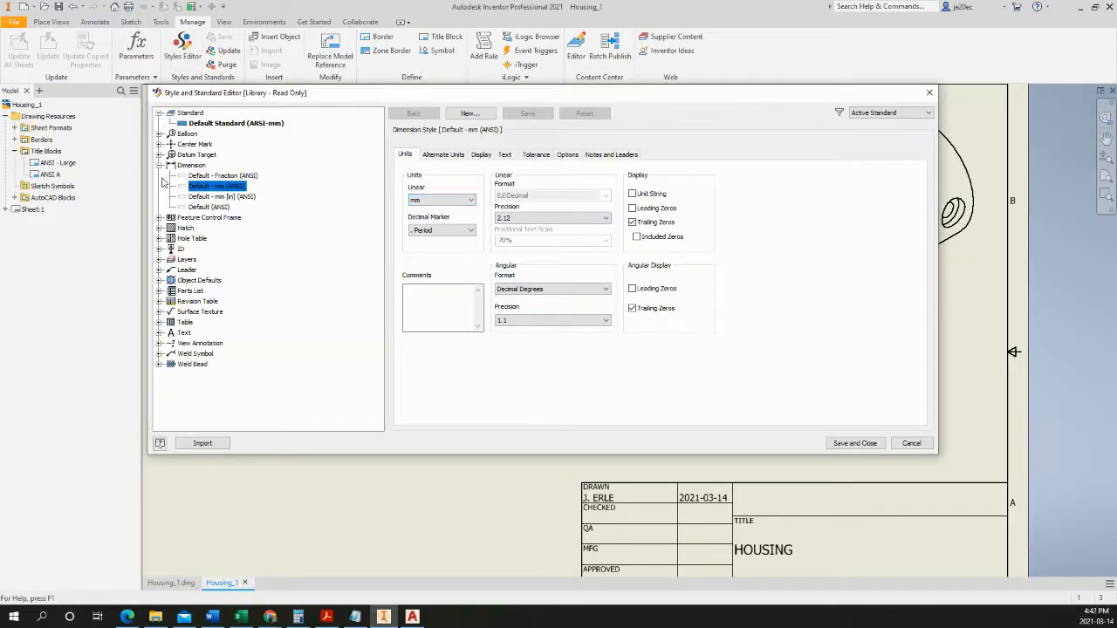
left_click(159, 165)
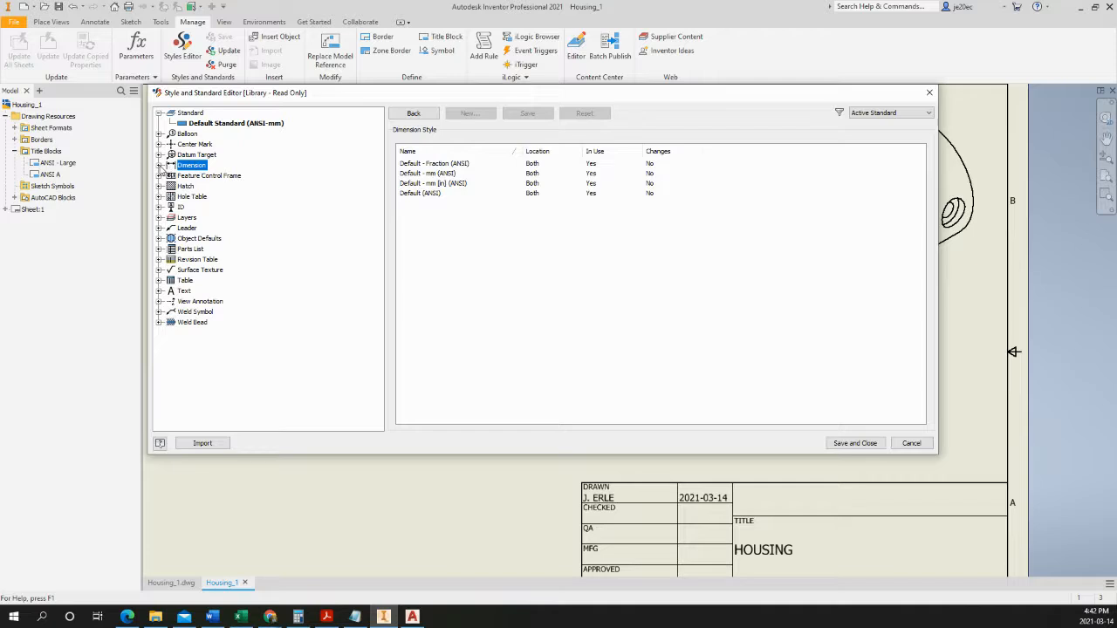
left_click(160, 166)
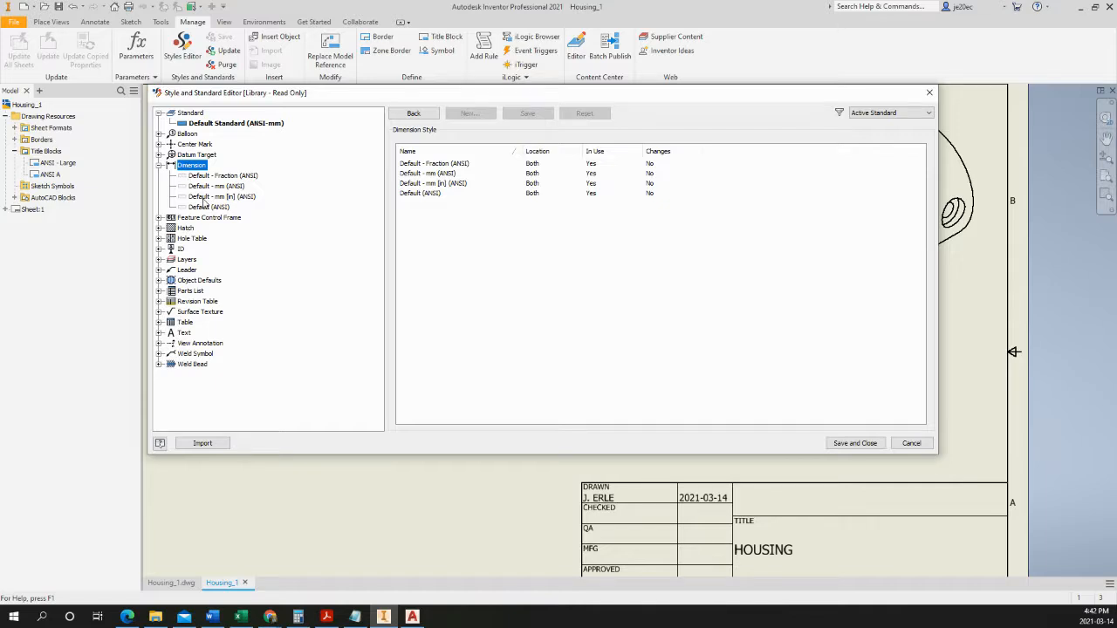
left_click(199, 187)
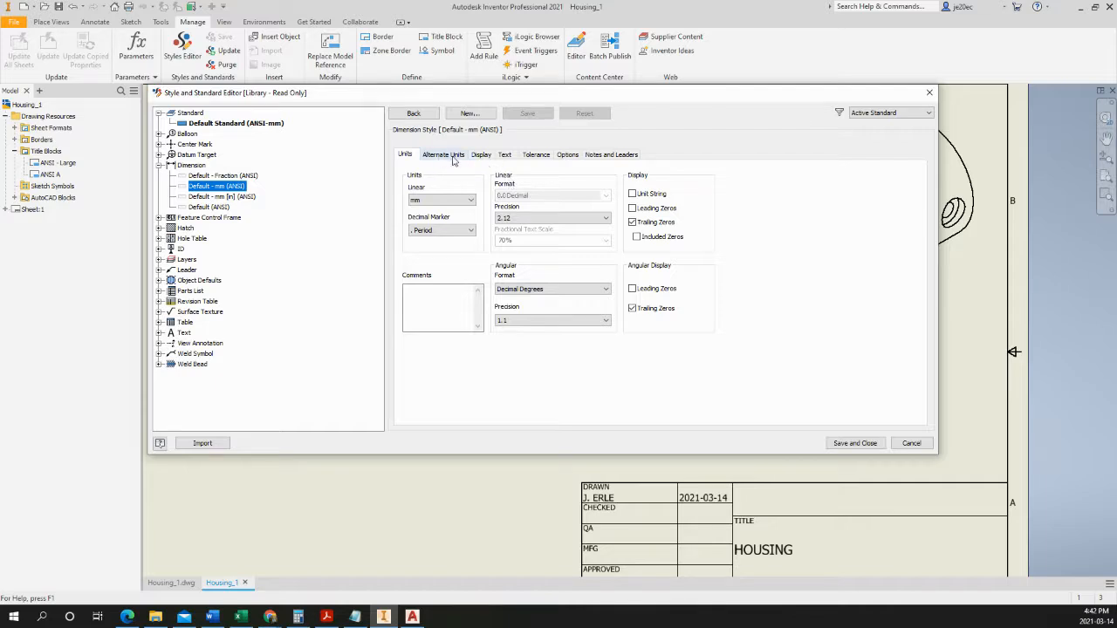
left_click(219, 197)
key("Up")
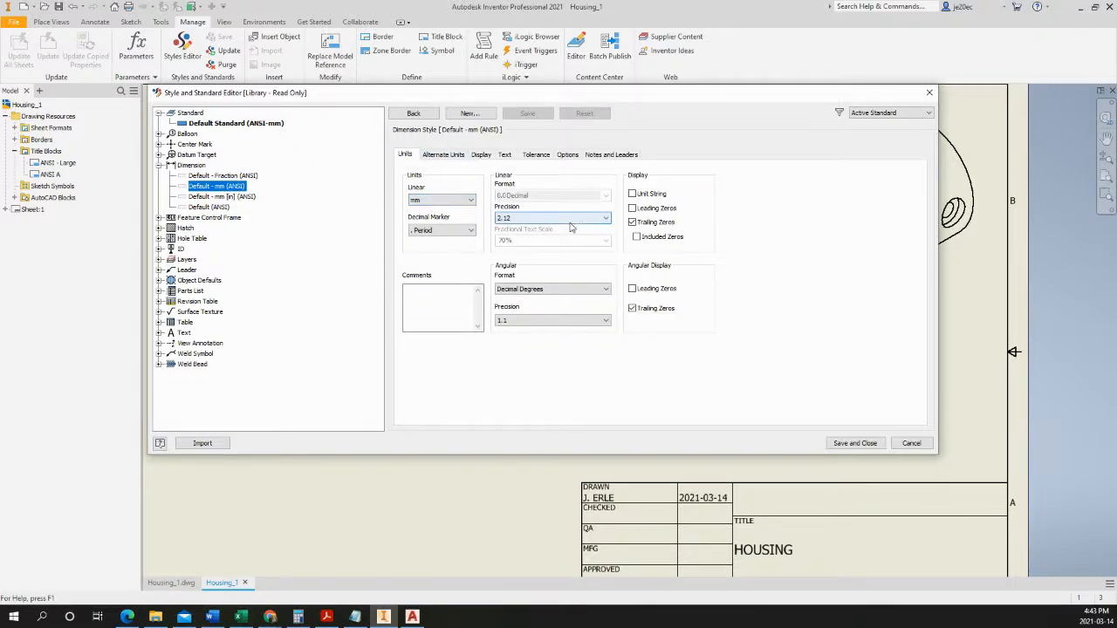
left_click(607, 219)
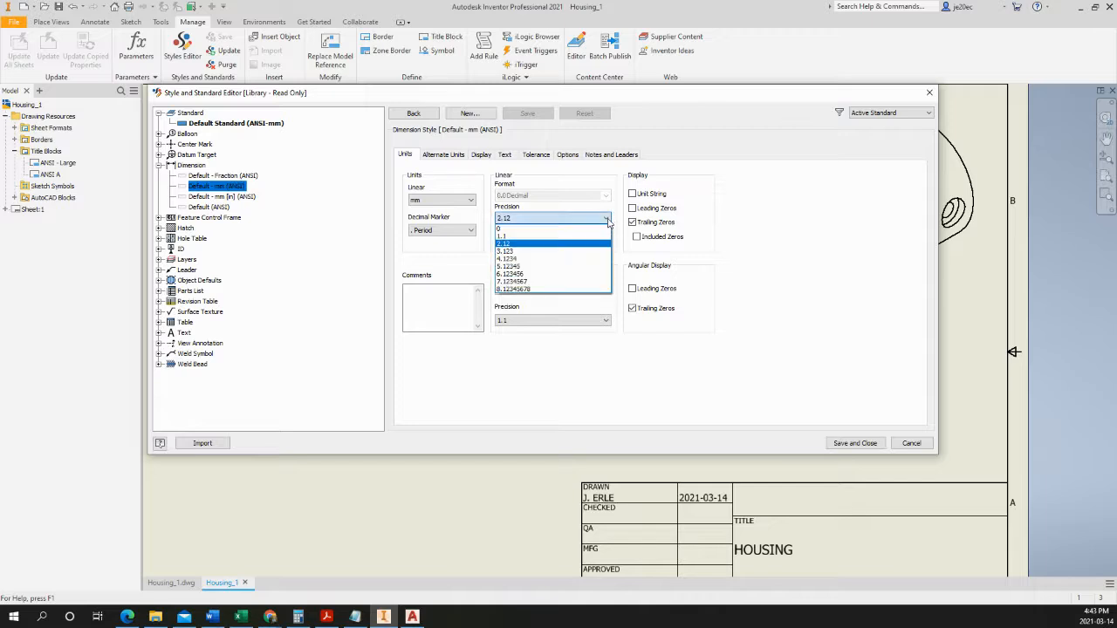
left_click(501, 228)
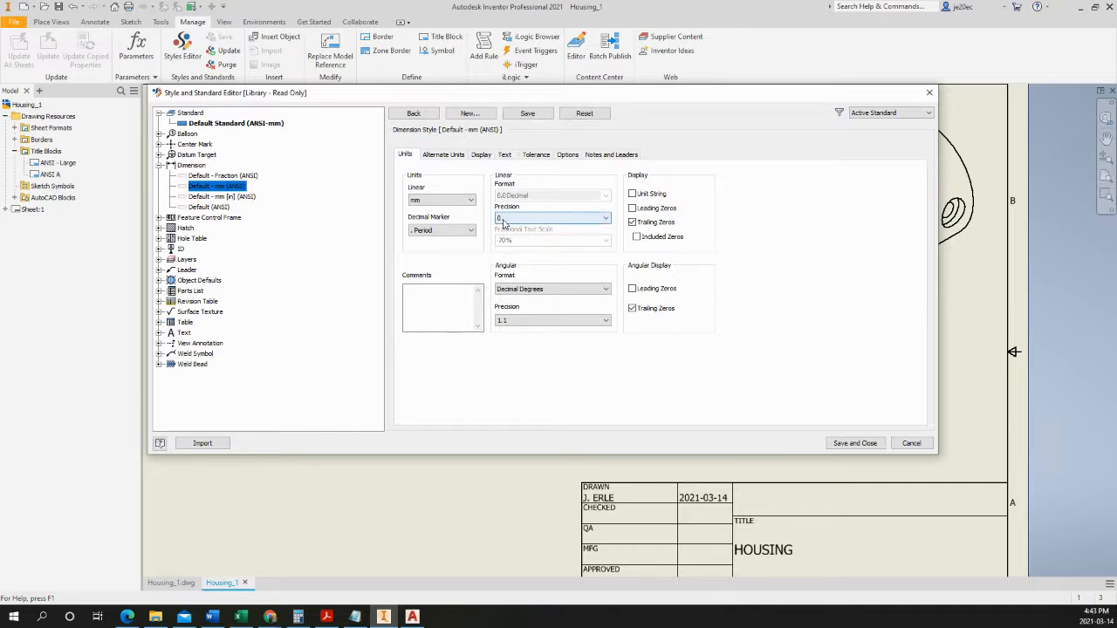
left_click(609, 220)
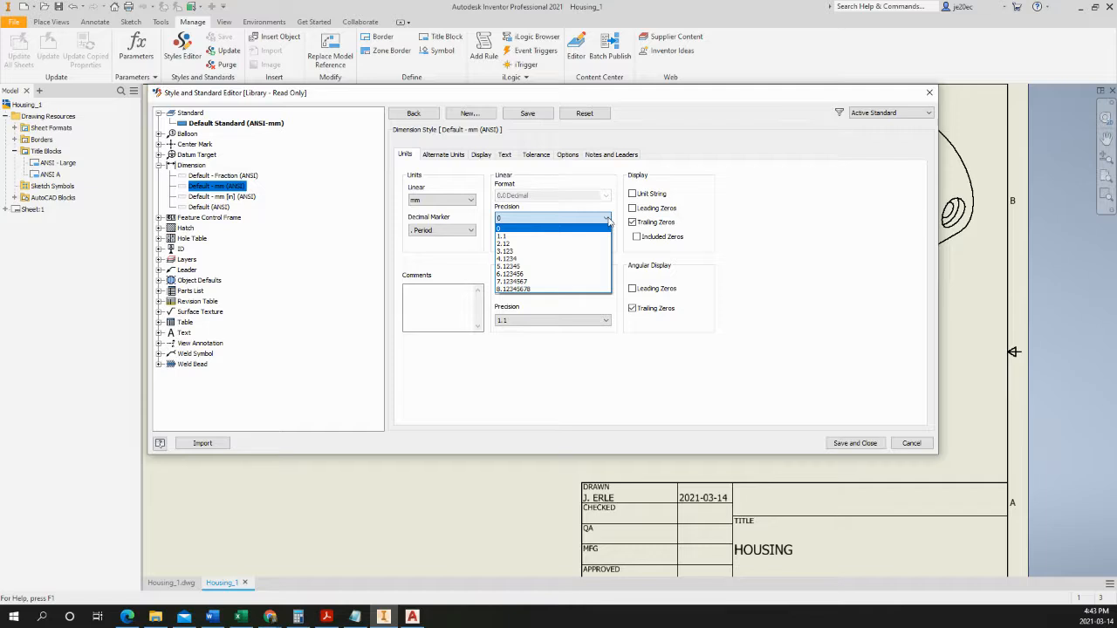
left_click(503, 237)
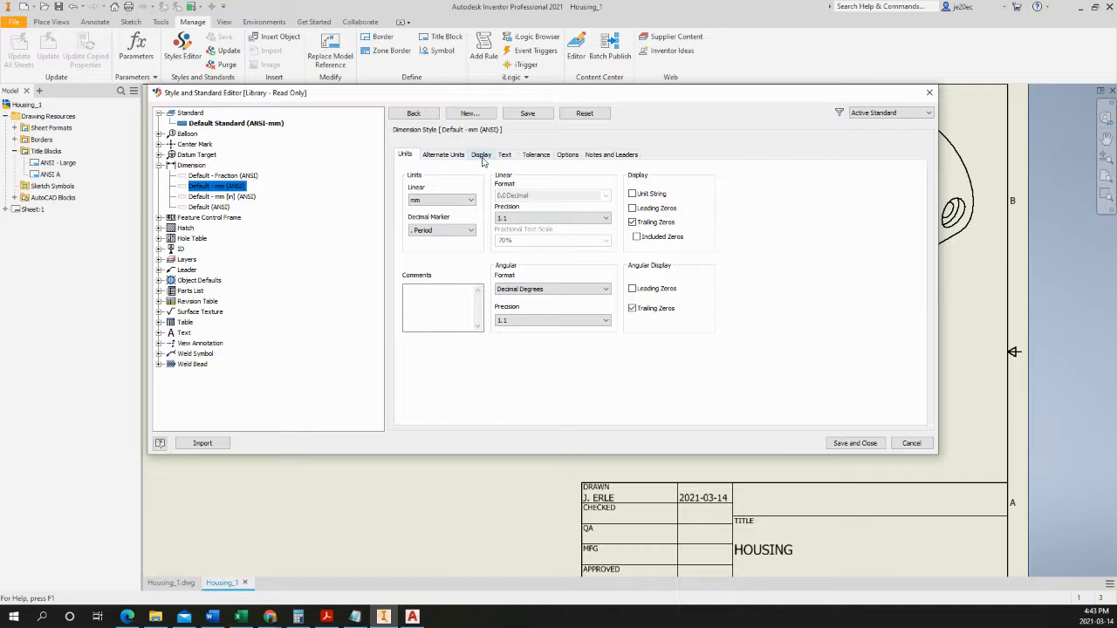
- Set the style's vertical and aligned linear dimension text to inline horizontal orientation, and save and close the style editor
left_click(481, 154)
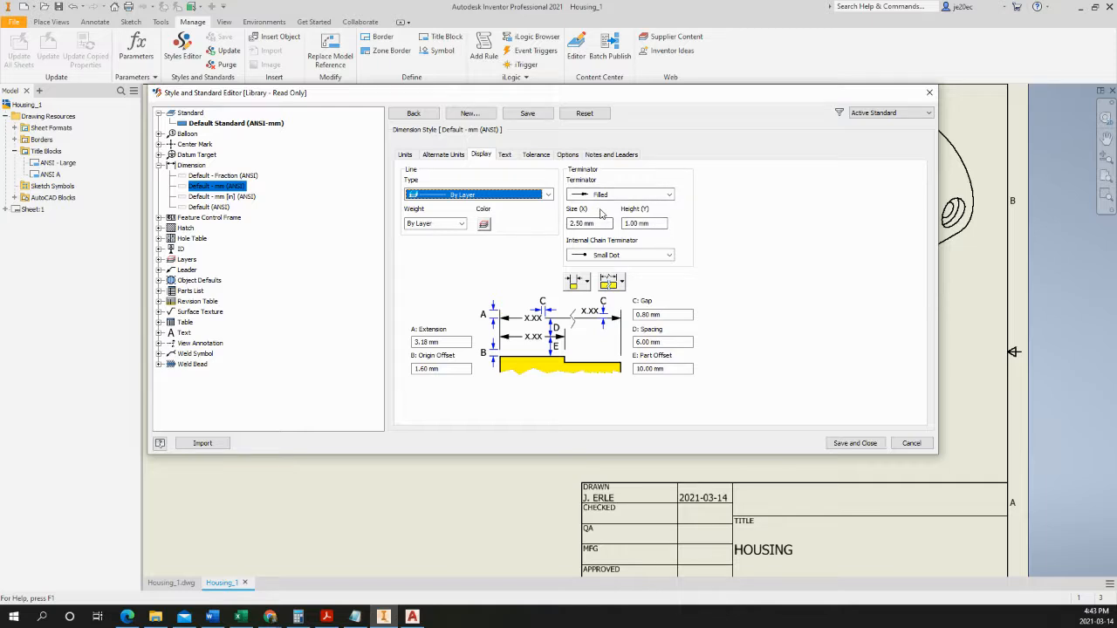
left_click(506, 156)
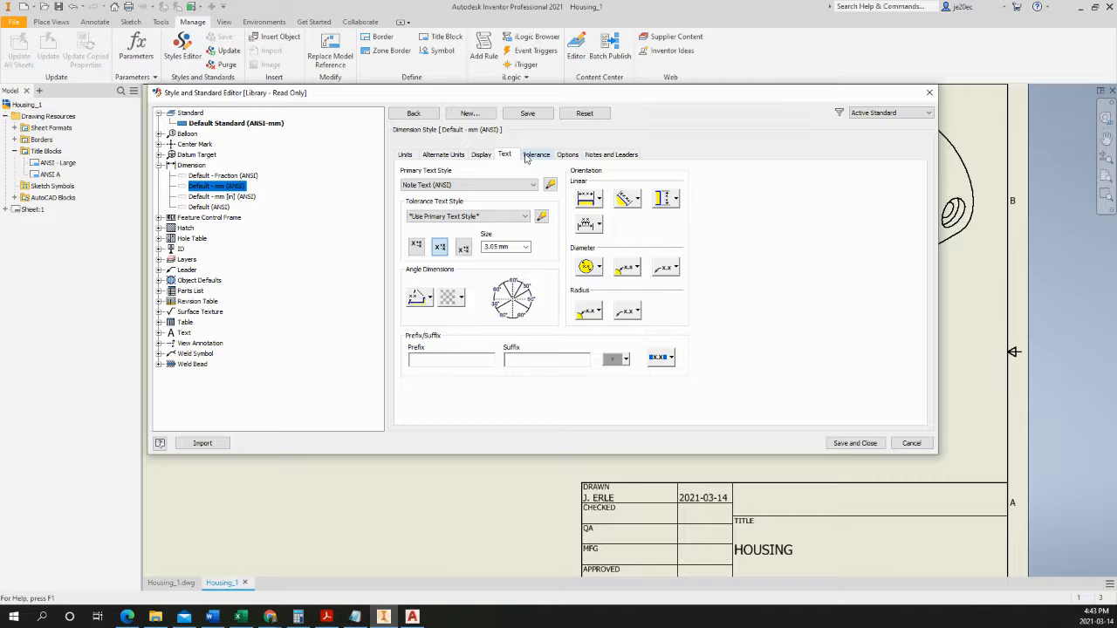
left_click(676, 202)
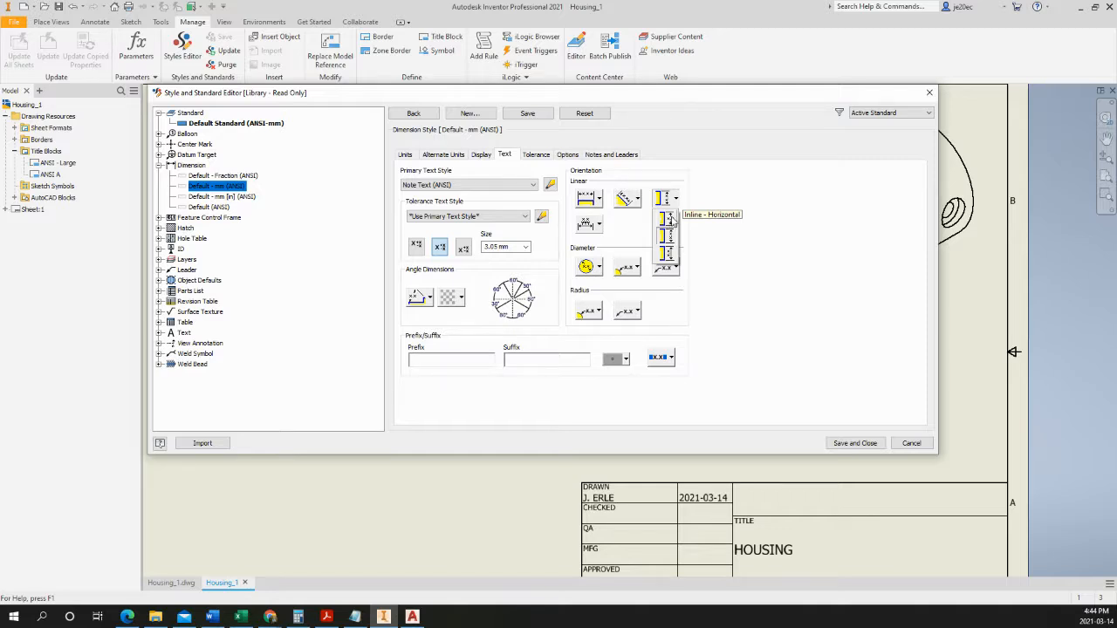
left_click(669, 219)
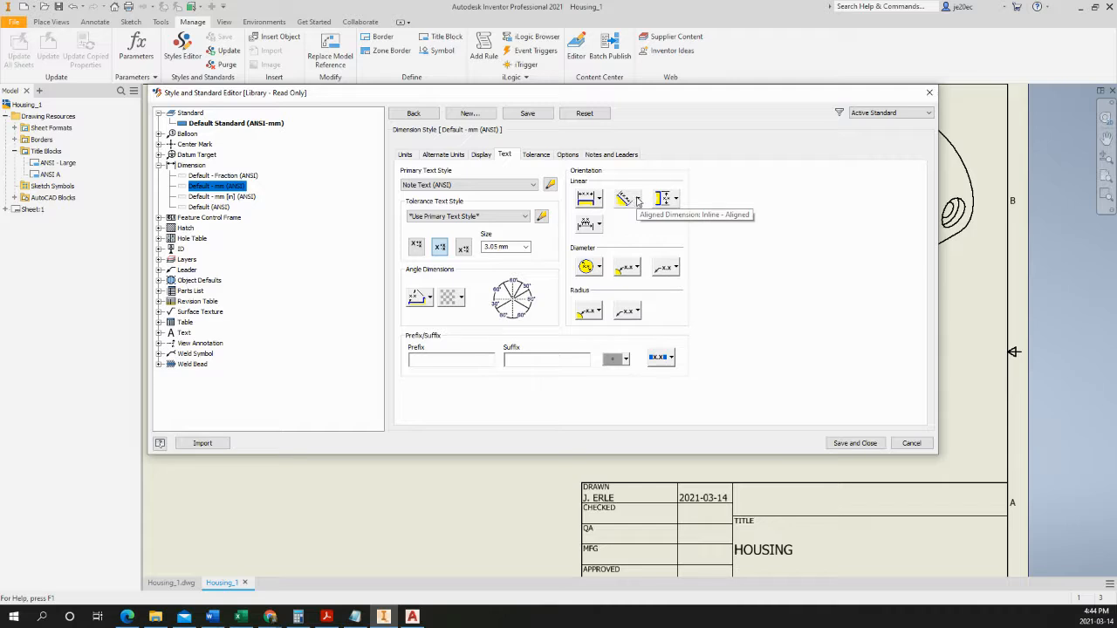
left_click(638, 200)
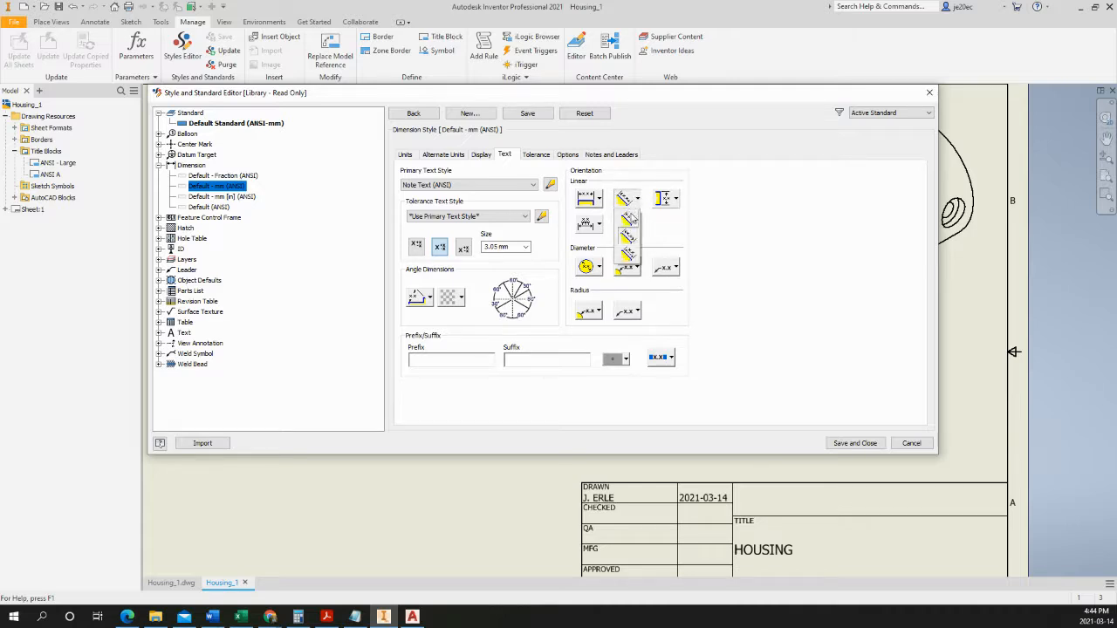
left_click(630, 220)
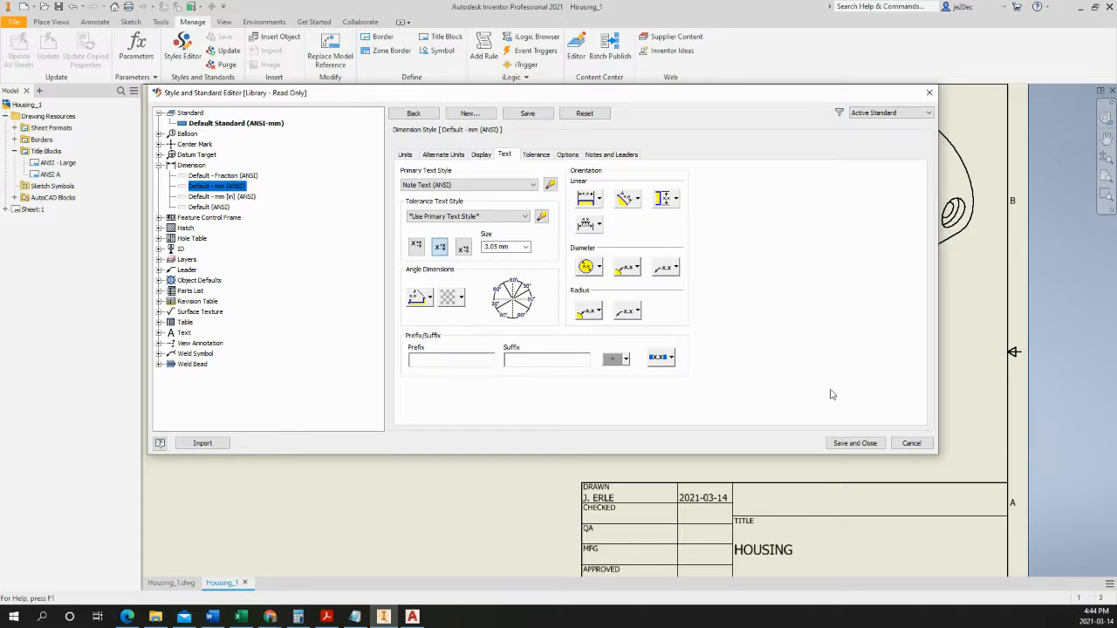
left_click(857, 444)
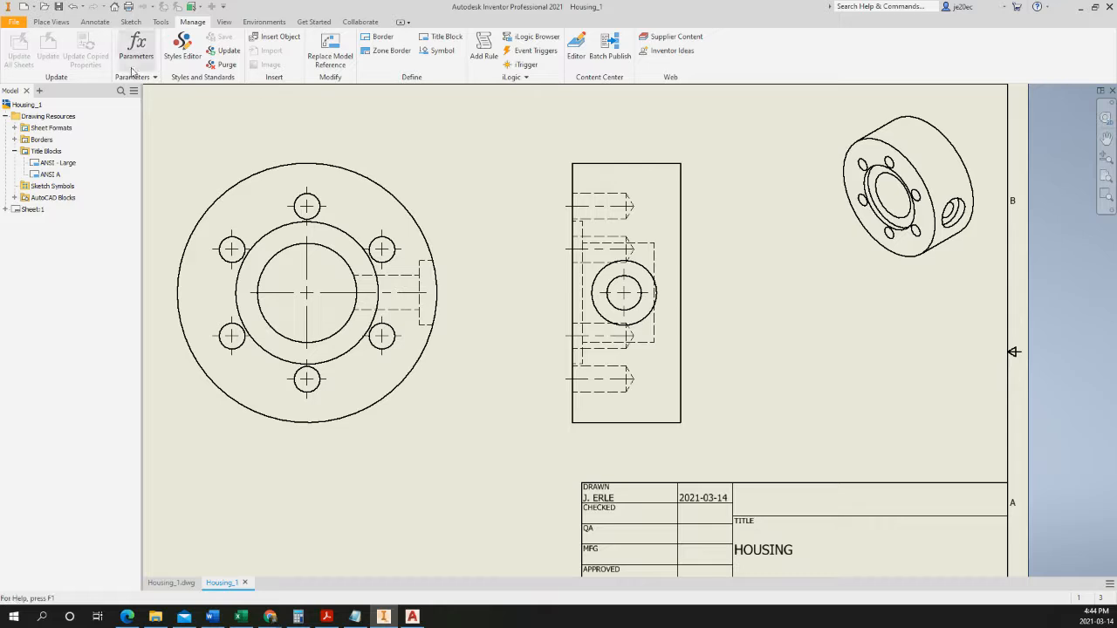
- Dimension the diameter of the upper-right bolt-circle hole in the front view, placing the text outside the part
left_click(98, 23)
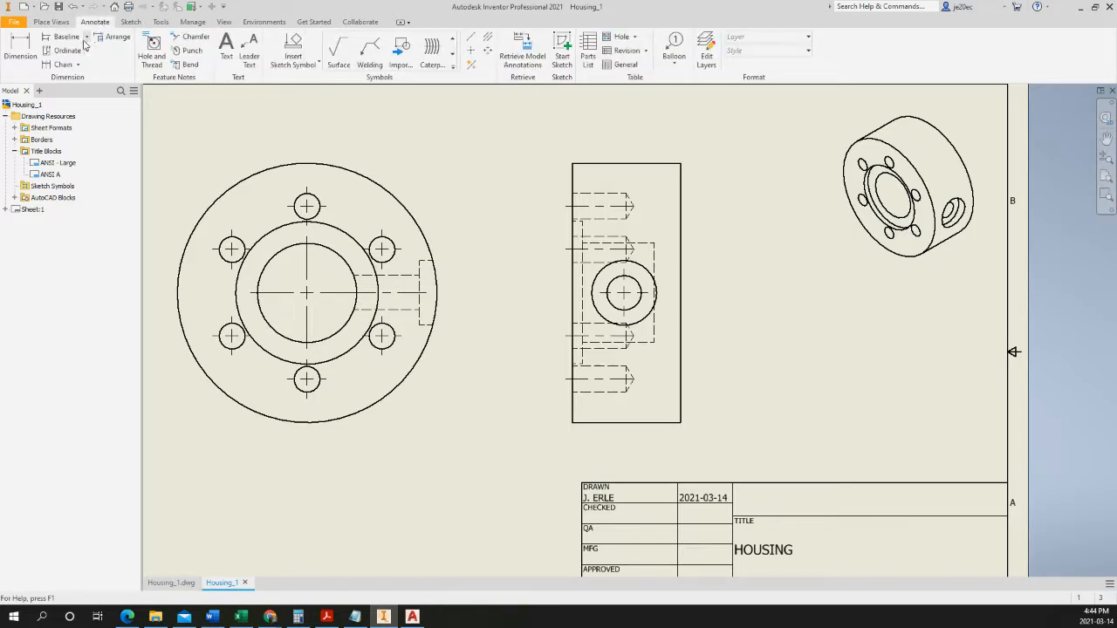
left_click(22, 54)
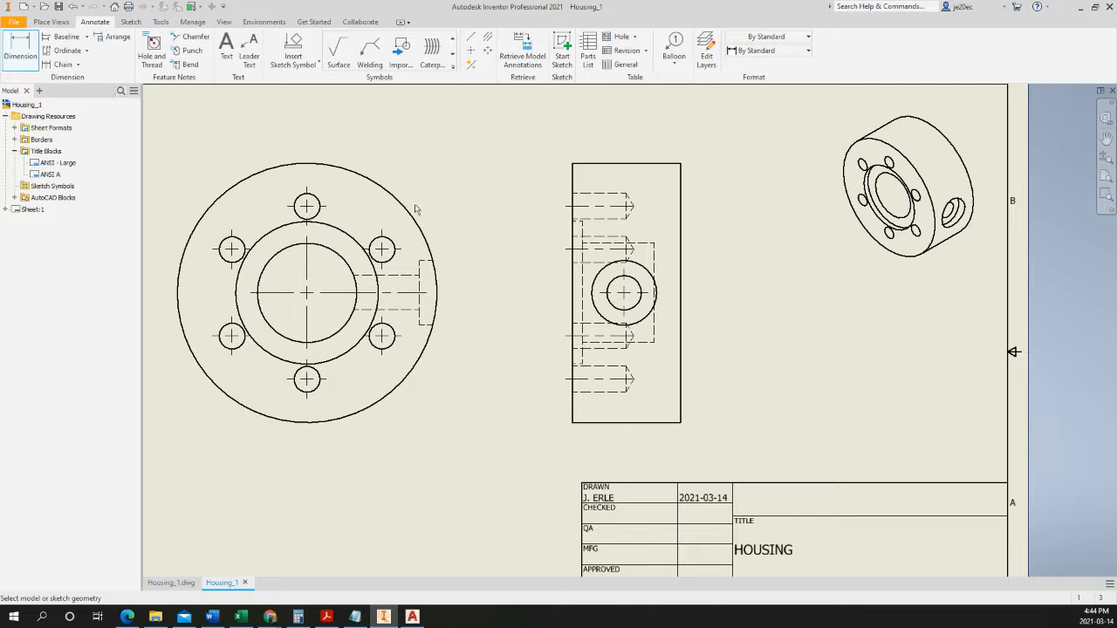
left_click(387, 244)
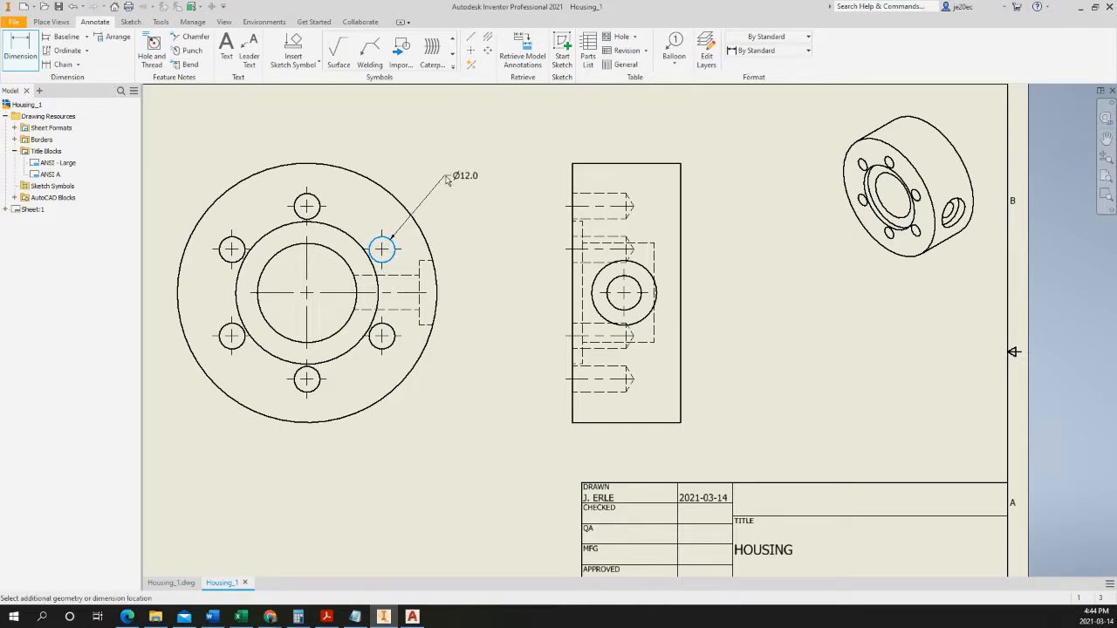
left_click(450, 185)
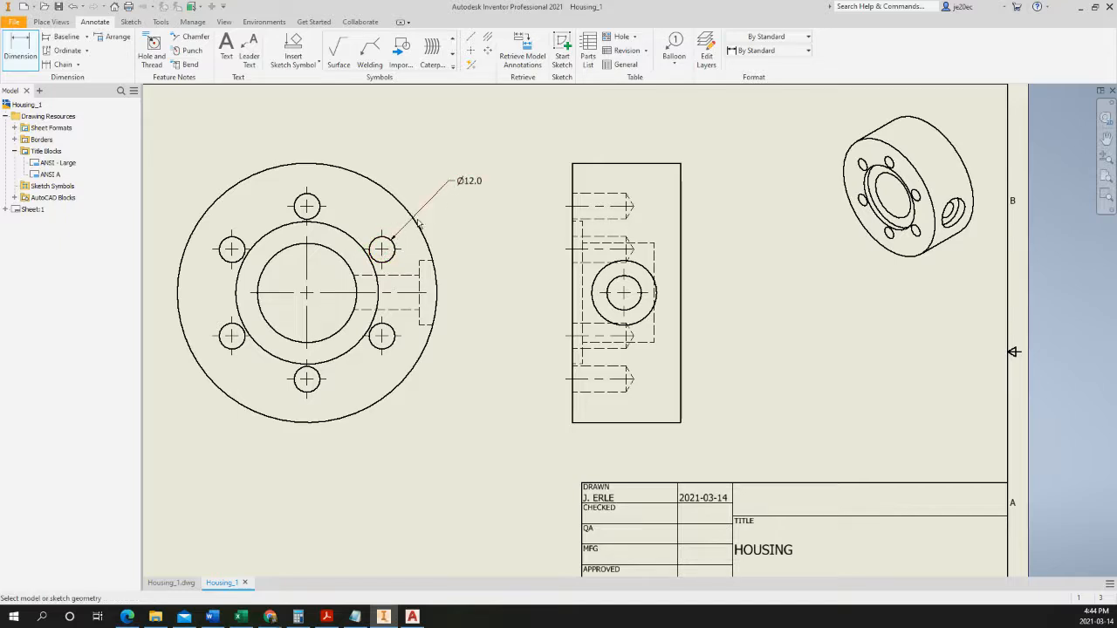
key("Escape")
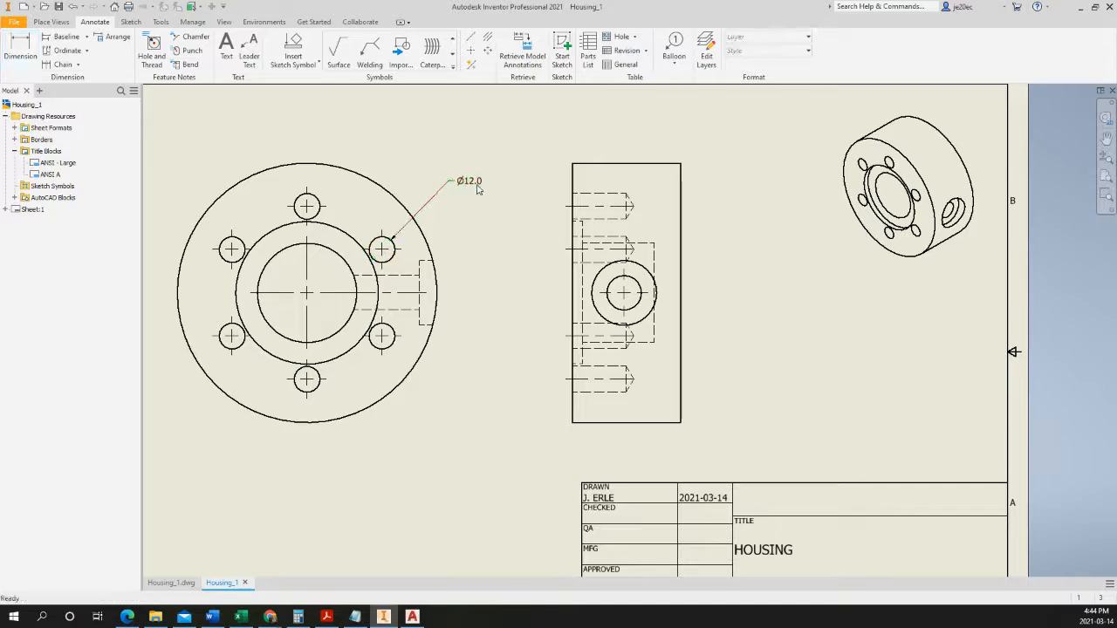
- Append "6 HOLES" to the bolt-circle hole's diameter dimension, with "EQUALLY SPACED" on a second line
left_click(471, 181)
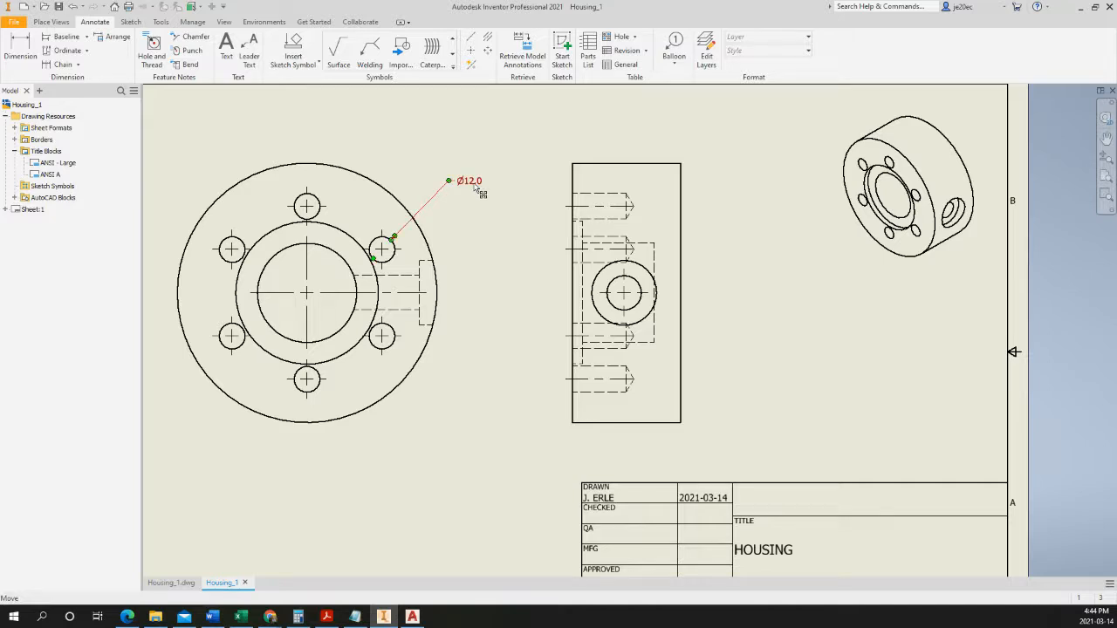
double_click(476, 187)
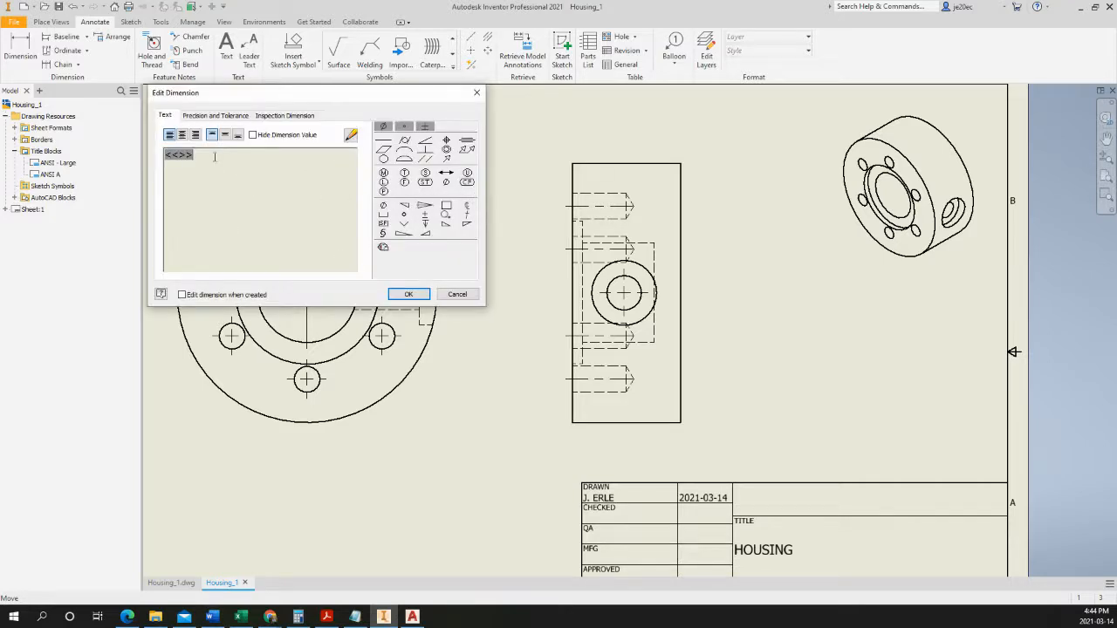
left_click_drag(258, 93, 620, 192)
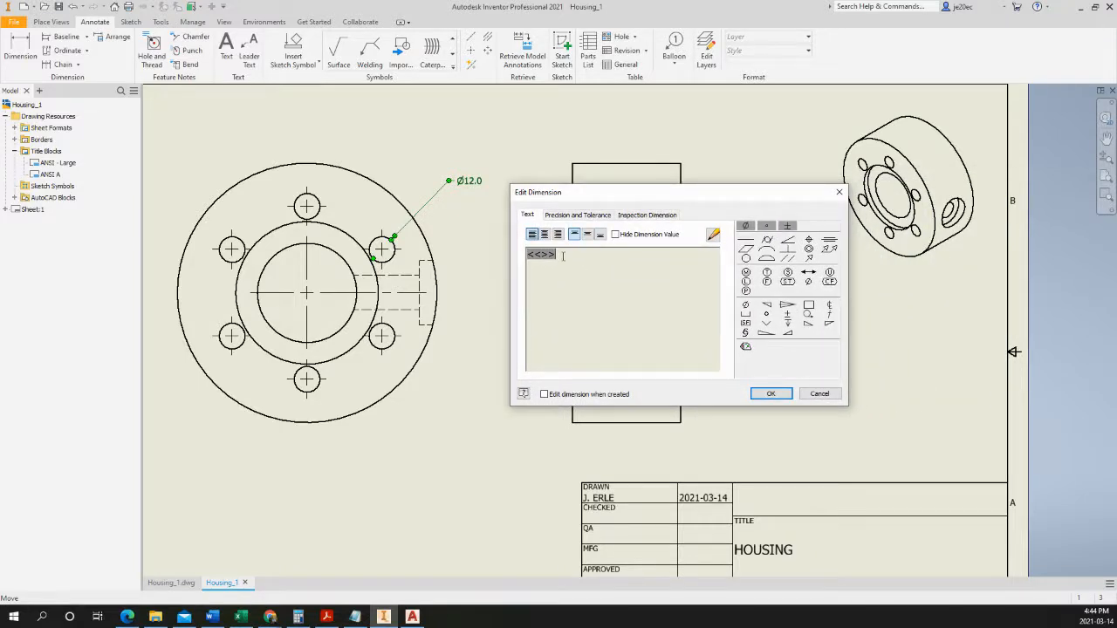
type("6")
type(" HO")
type("LES ")
type("EQU")
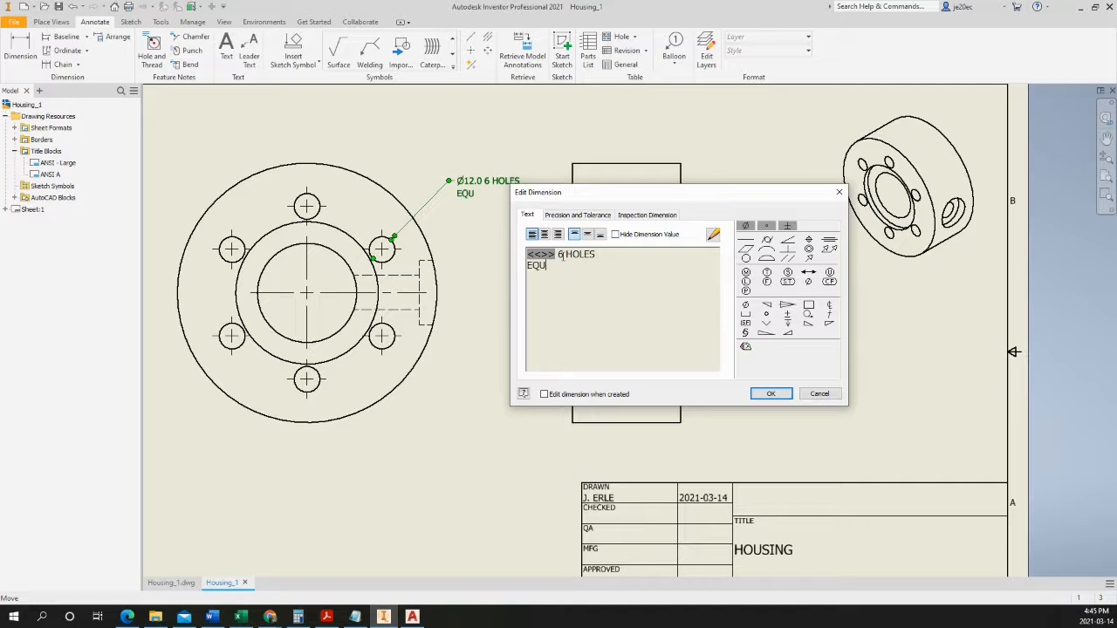
type("ALLY SPACED")
left_click(770, 394)
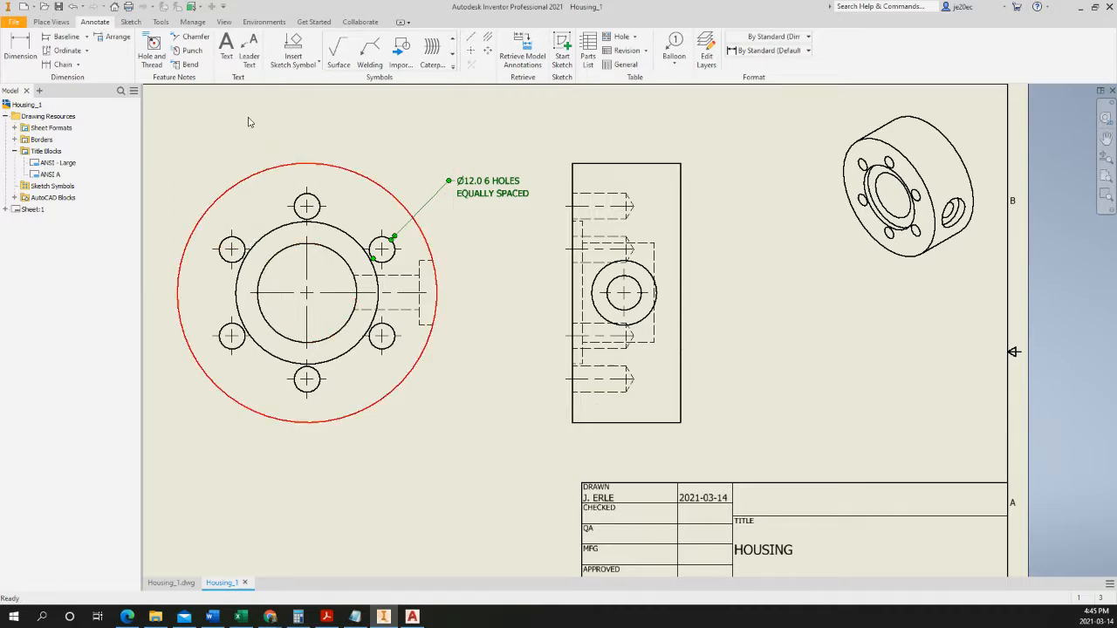
- Dimension the diameters of the central bore and the larger circle around it, stacking both above the bolt-hole note
left_click(31, 53)
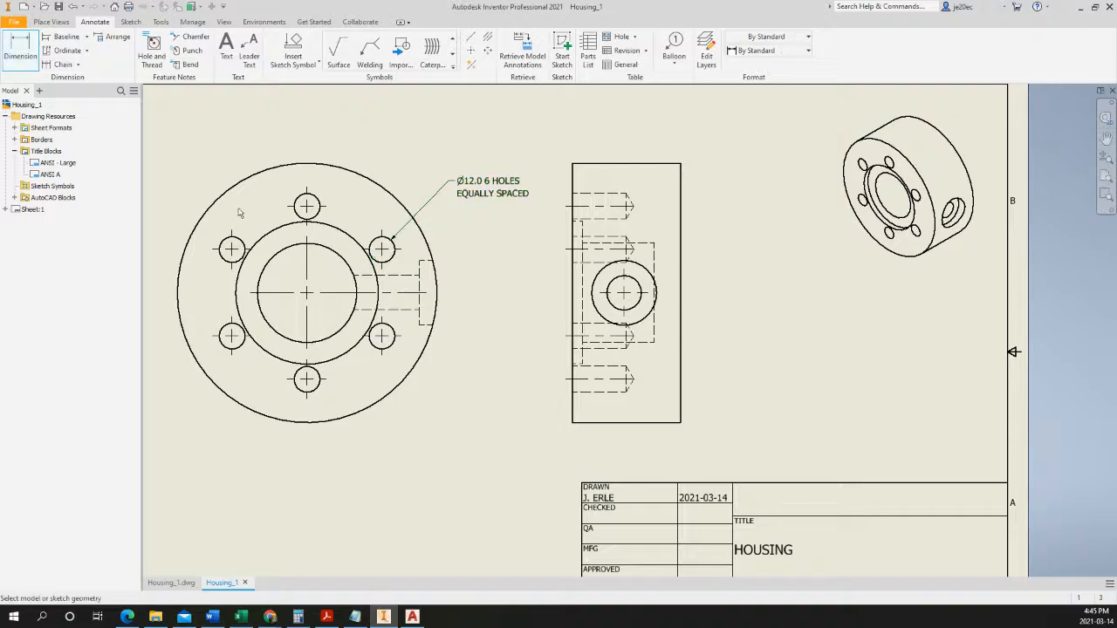
left_click(350, 266)
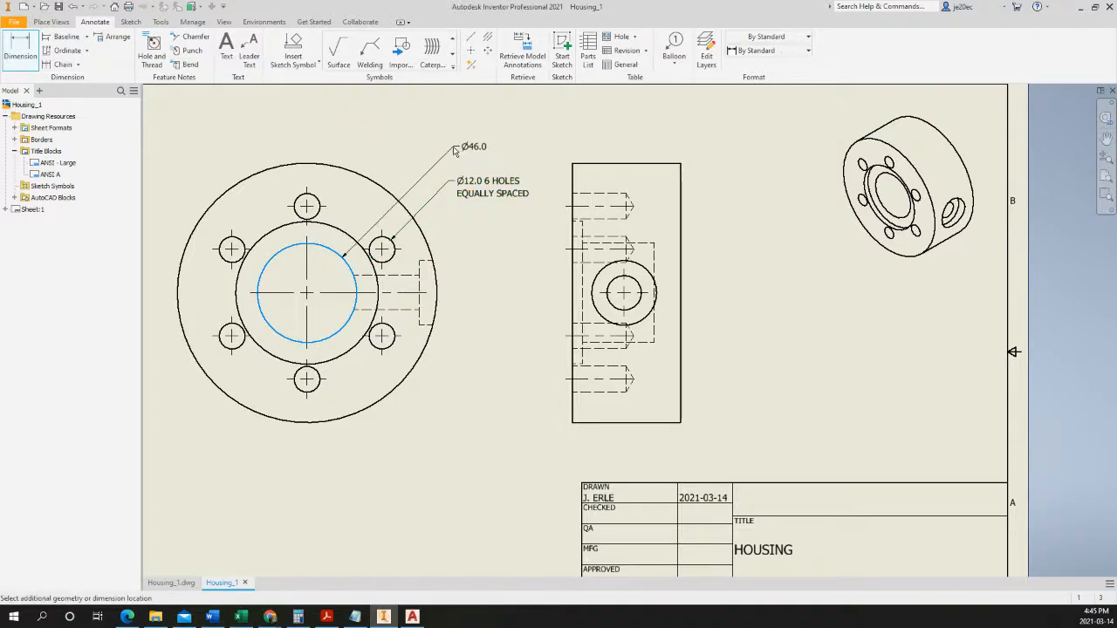
left_click(450, 145)
left_click(348, 234)
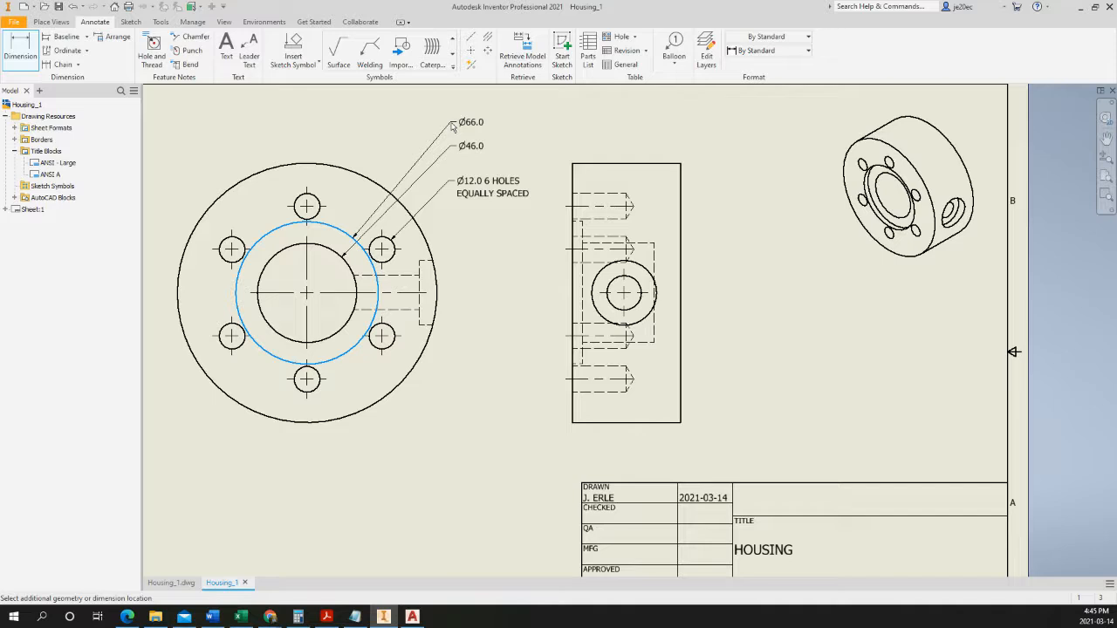
left_click(452, 126)
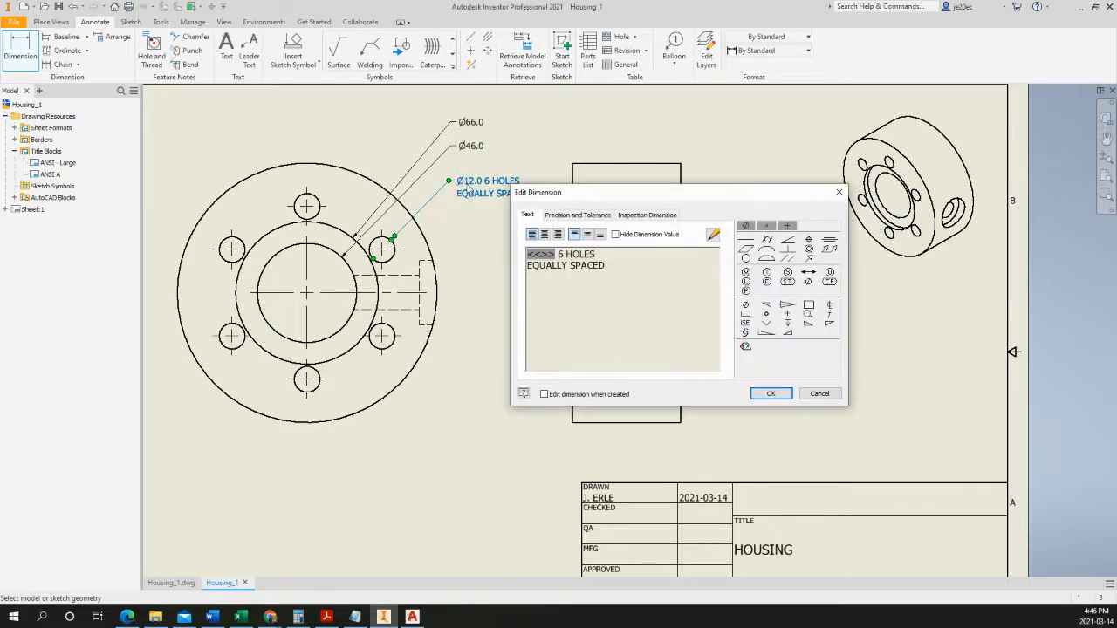
- Close the dimension editor without changes and move the bolt-hole note up to space it evenly below the other two diameter dimensions
left_click(824, 394)
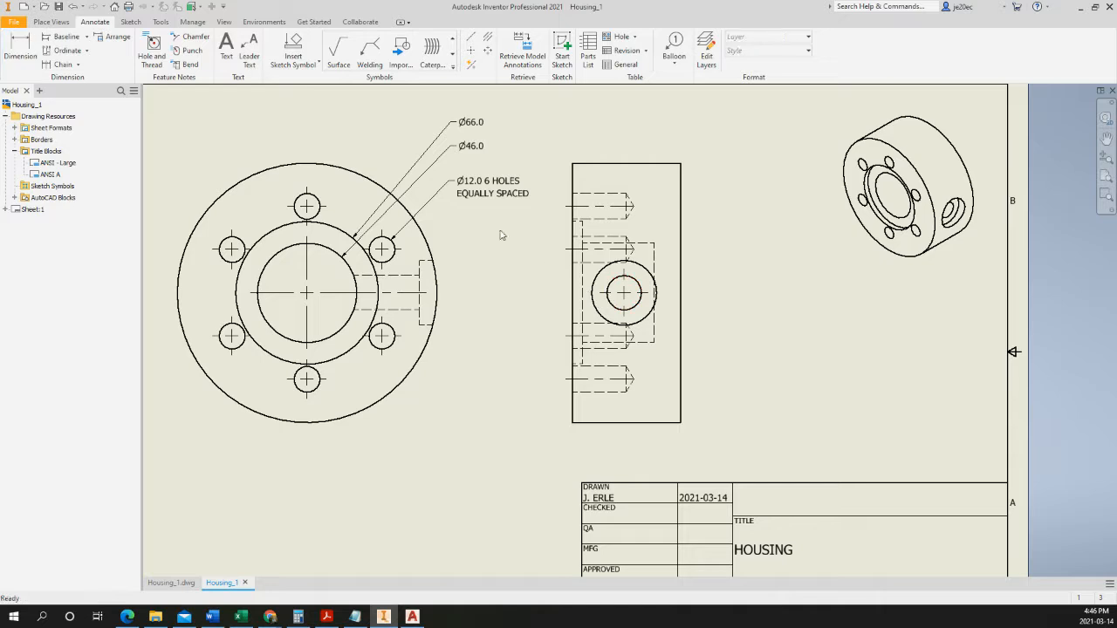
left_click(471, 188)
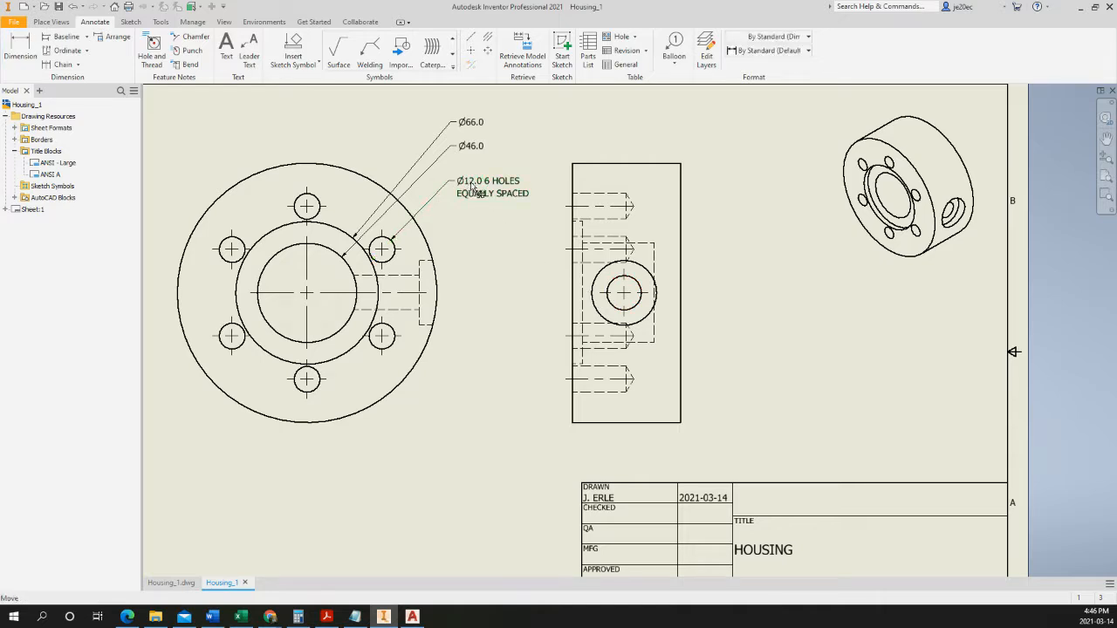
left_click_drag(463, 191, 452, 177)
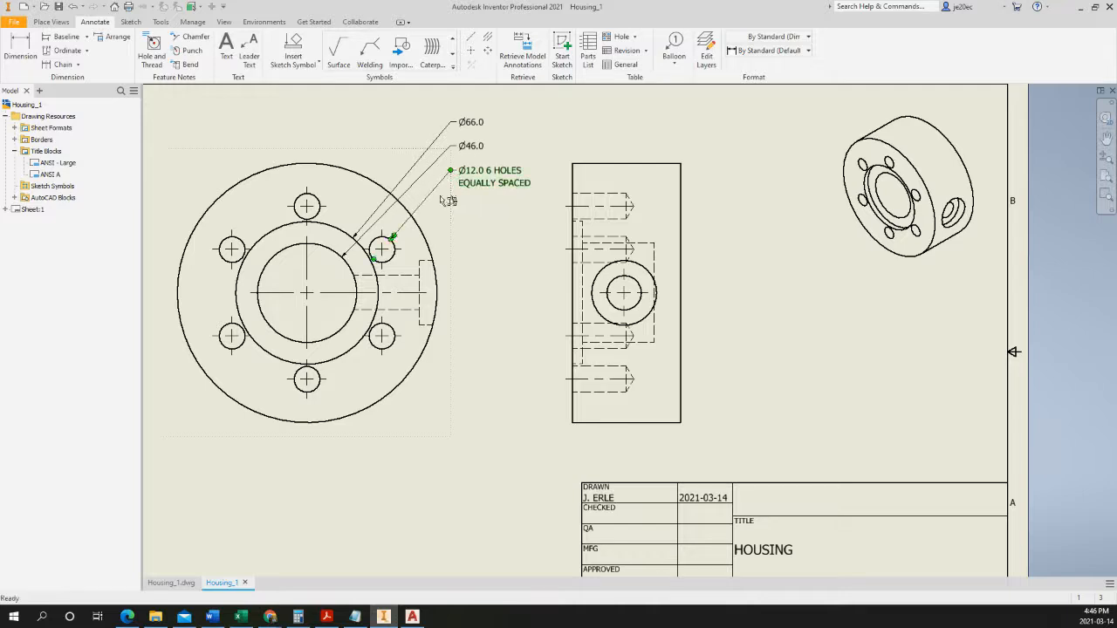
left_click(454, 393)
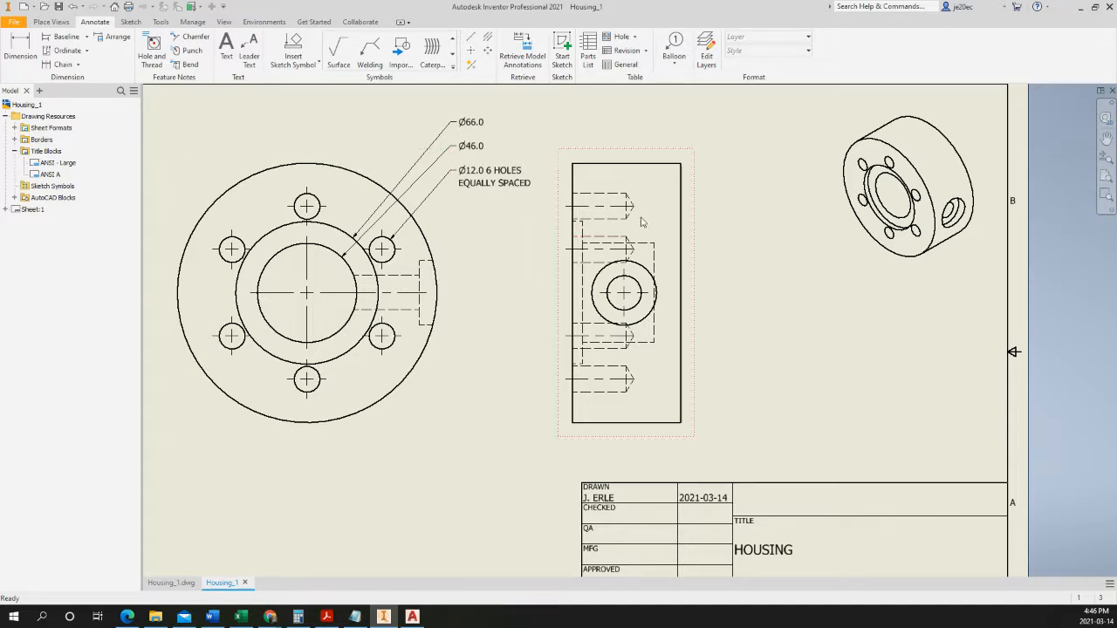
- Dimension the horizontal distance from the side view's right edge to the center of the side hole, placing it above the view
mouse_move(766, 219)
middle_mouse_down()
mouse_move(730, 262)
mouse_move(603, 312)
middle_mouse_up()
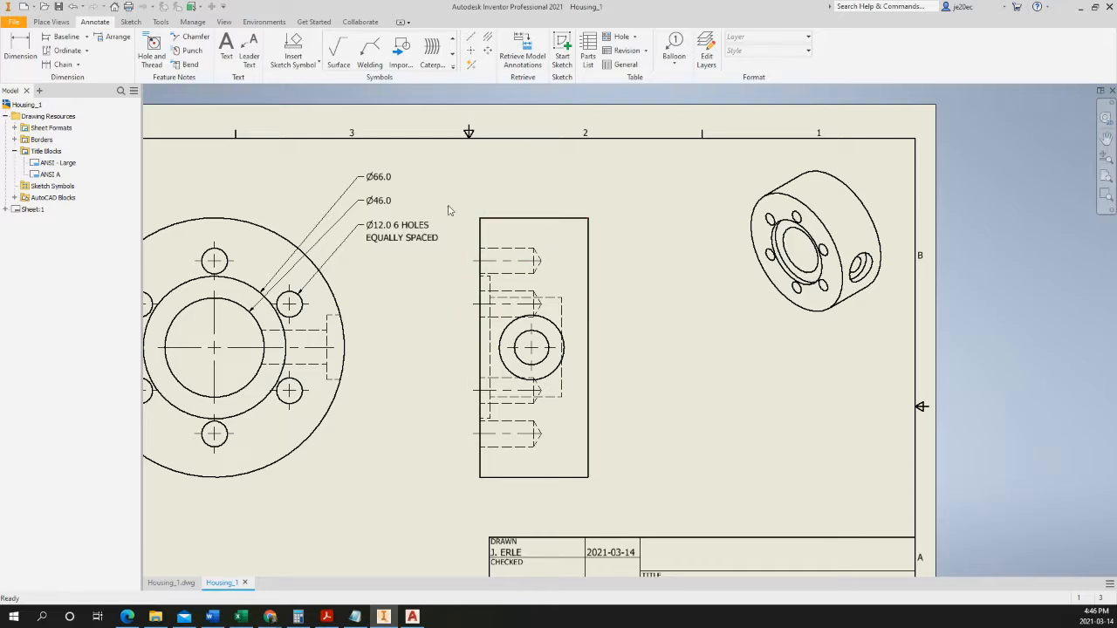
left_click(21, 48)
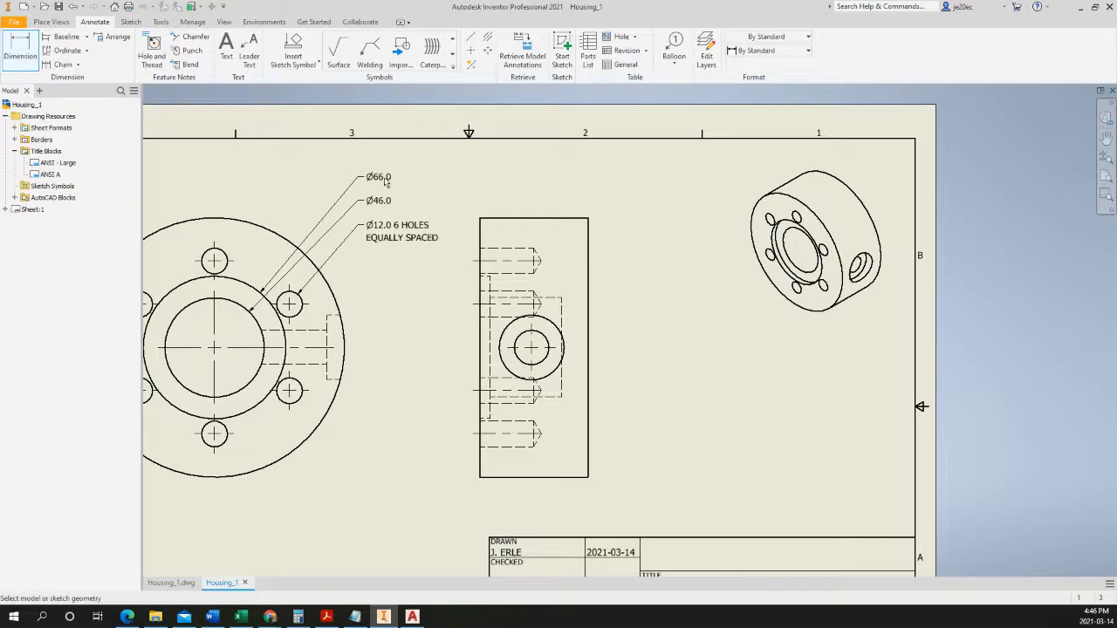
left_click(589, 219)
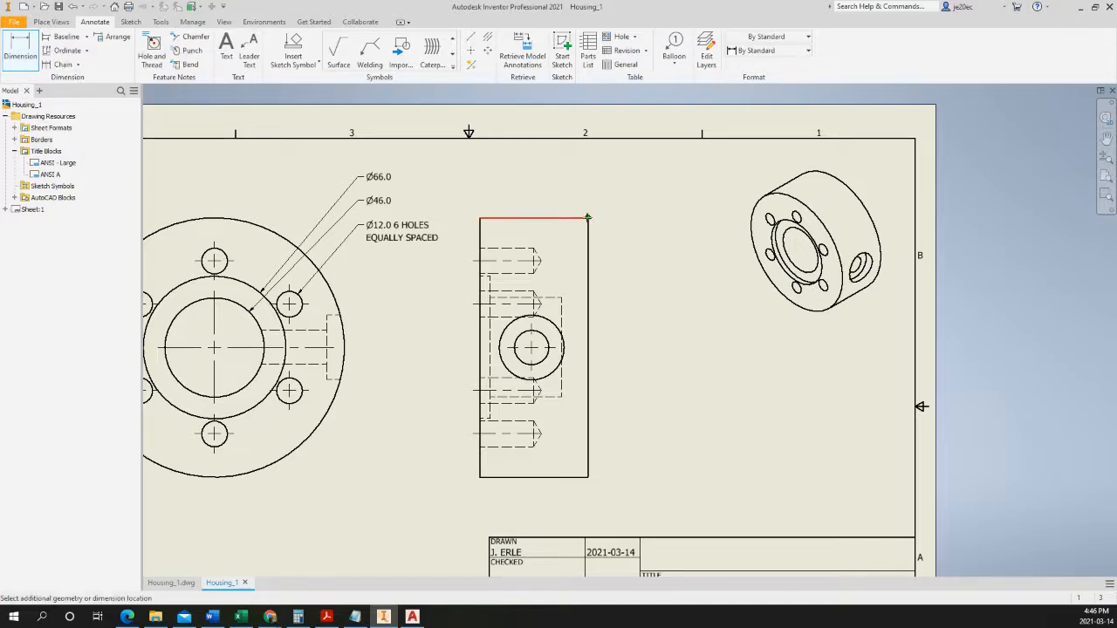
left_click(534, 331)
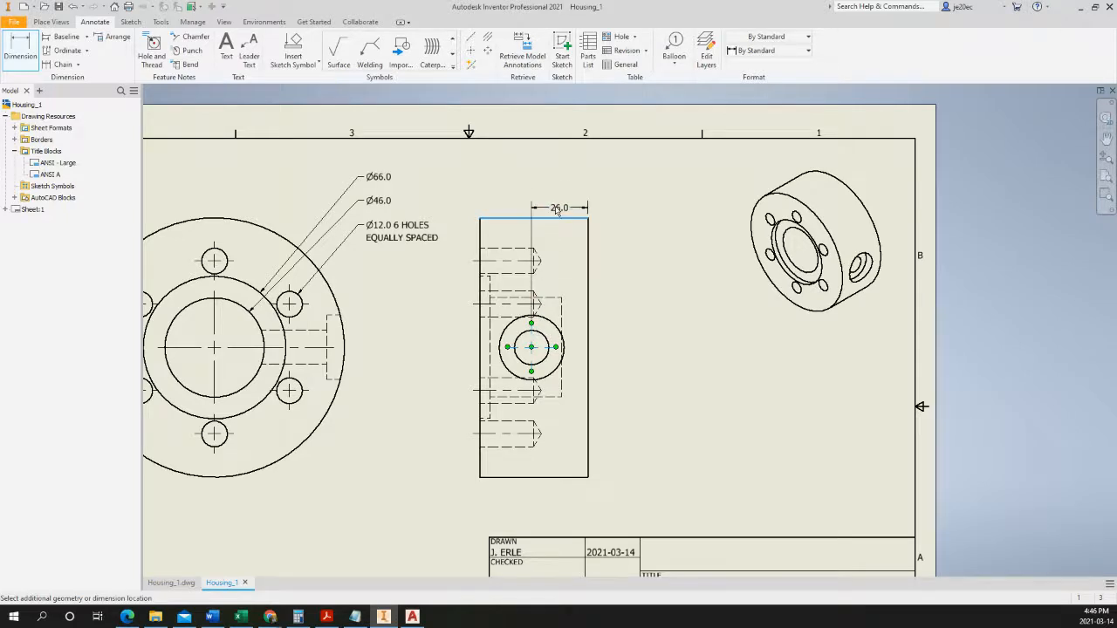
scroll(552, 220, "up", 5)
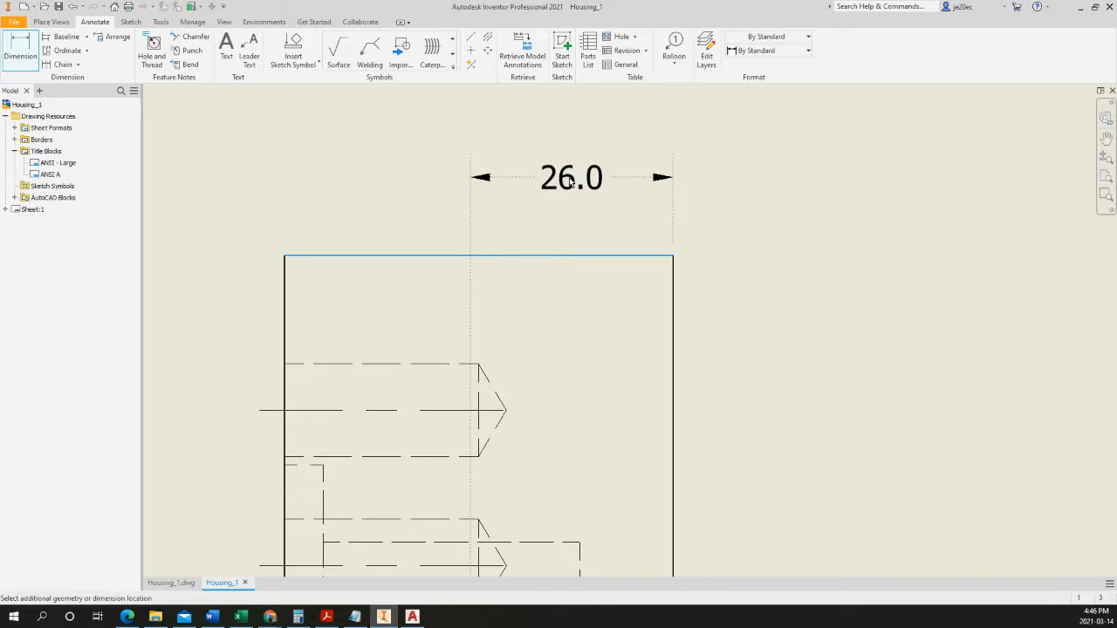
left_click(570, 183)
mouse_move(569, 191)
left_mouse_down()
mouse_move(569, 181)
mouse_move(566, 232)
mouse_move(574, 186)
left_mouse_up()
left_click(576, 185)
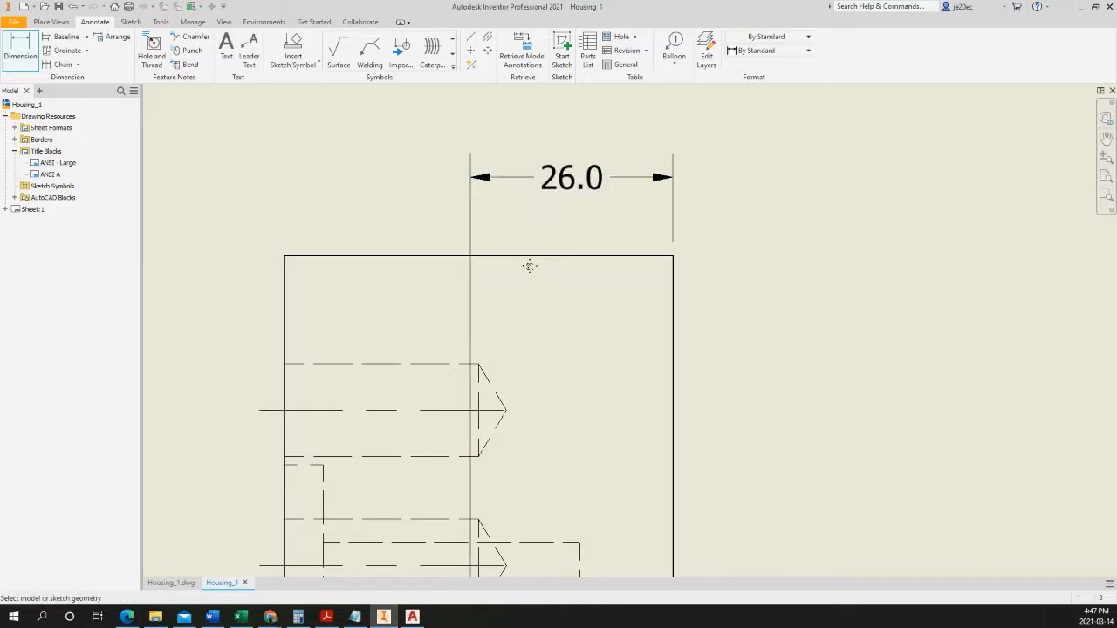
- Dimension the overall width of the side view between its vertical edges, placing it above the hole-center dimension
scroll(529, 265, "down", 3)
middle_click_drag(520, 397, 516, 284)
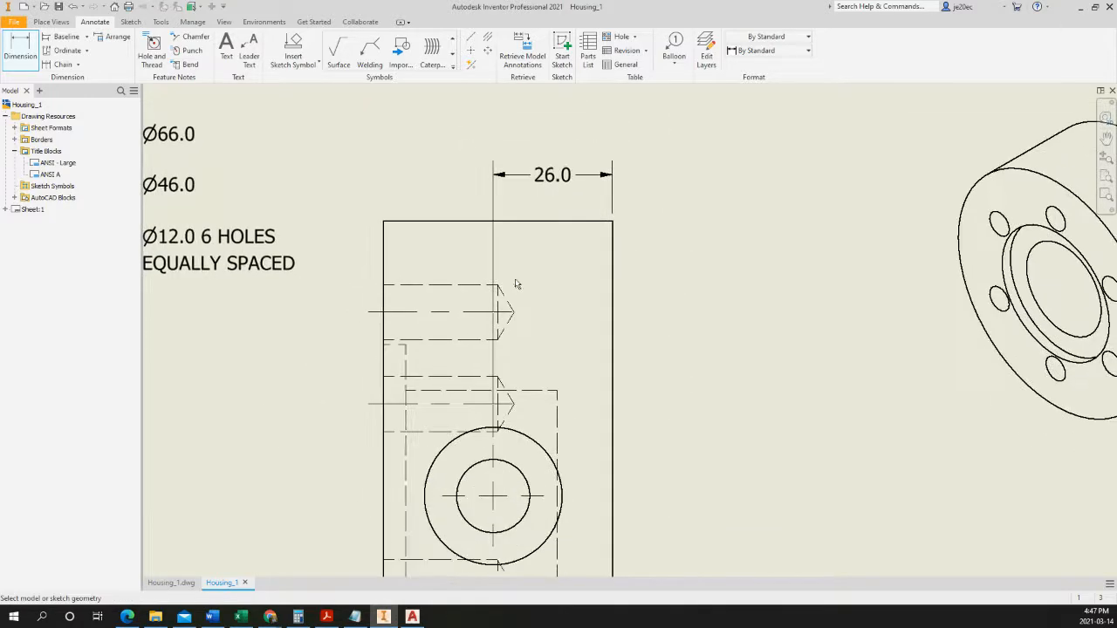
left_click(612, 251)
left_click(385, 243)
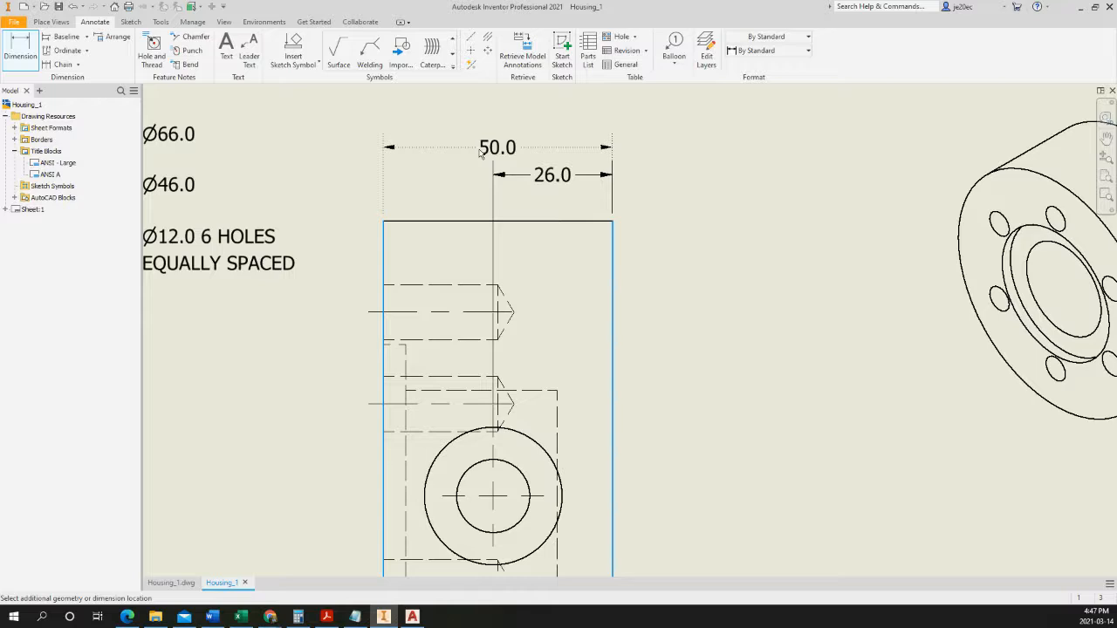
left_click(479, 152)
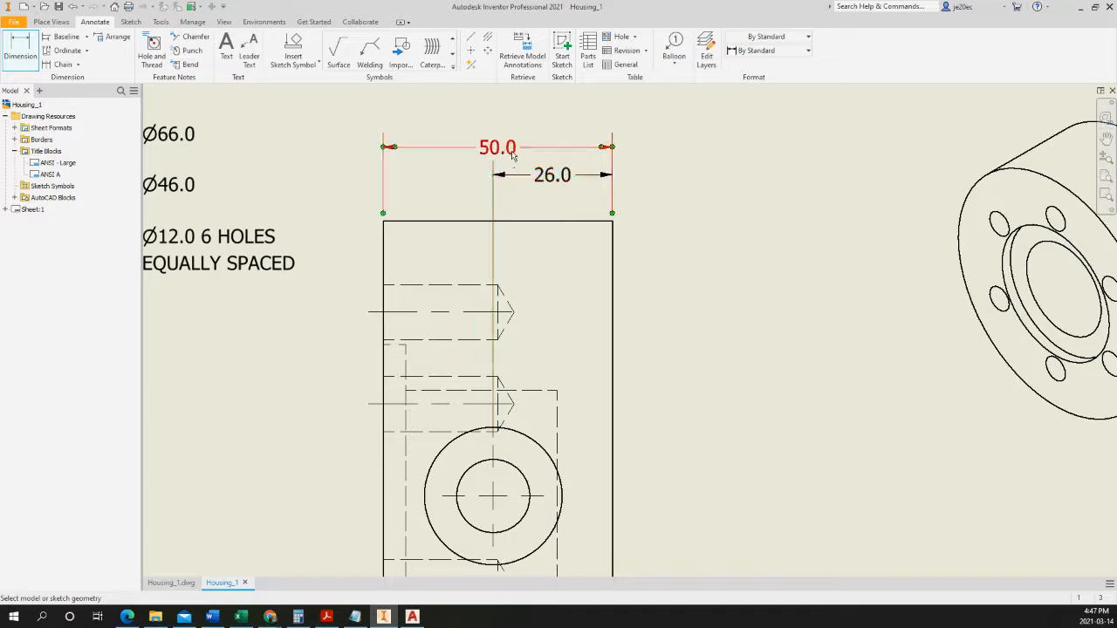
- Dimension the housing's outside diameter between the side view's upper and lower edges, placing it to the right of the view
scroll(643, 376, "up", 2)
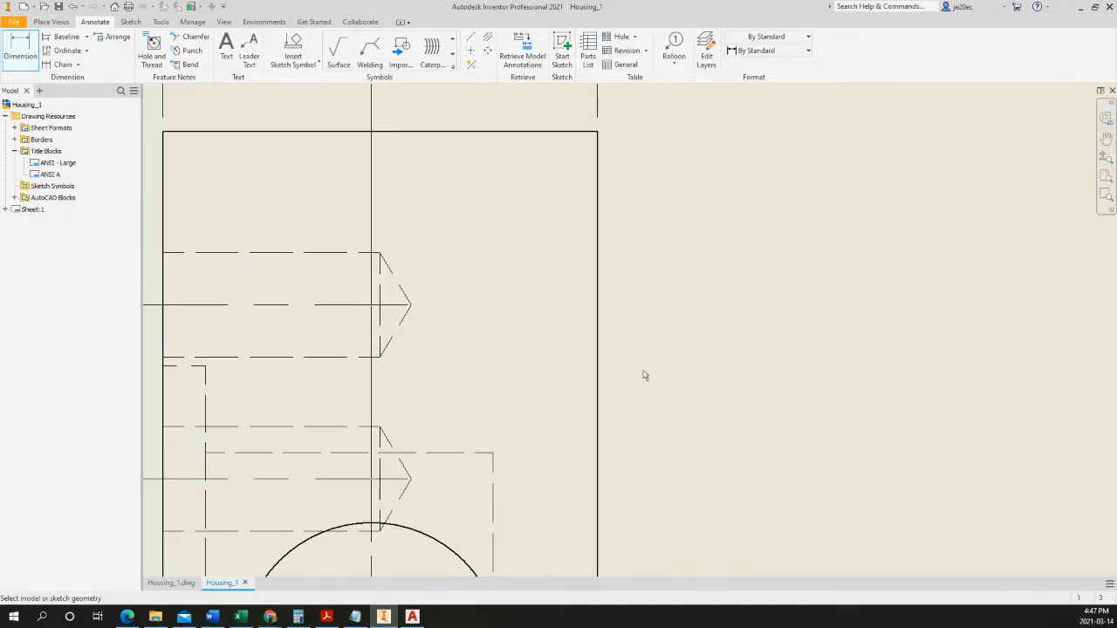
scroll(644, 395, "down", 4)
middle_click_drag(643, 395, 535, 231)
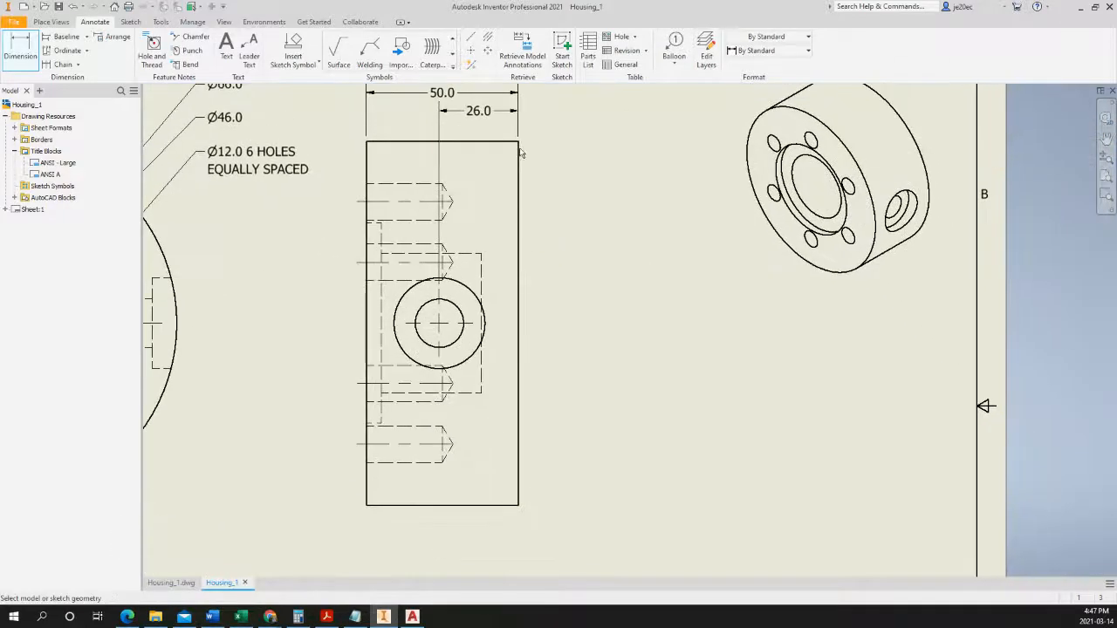
left_click(484, 143)
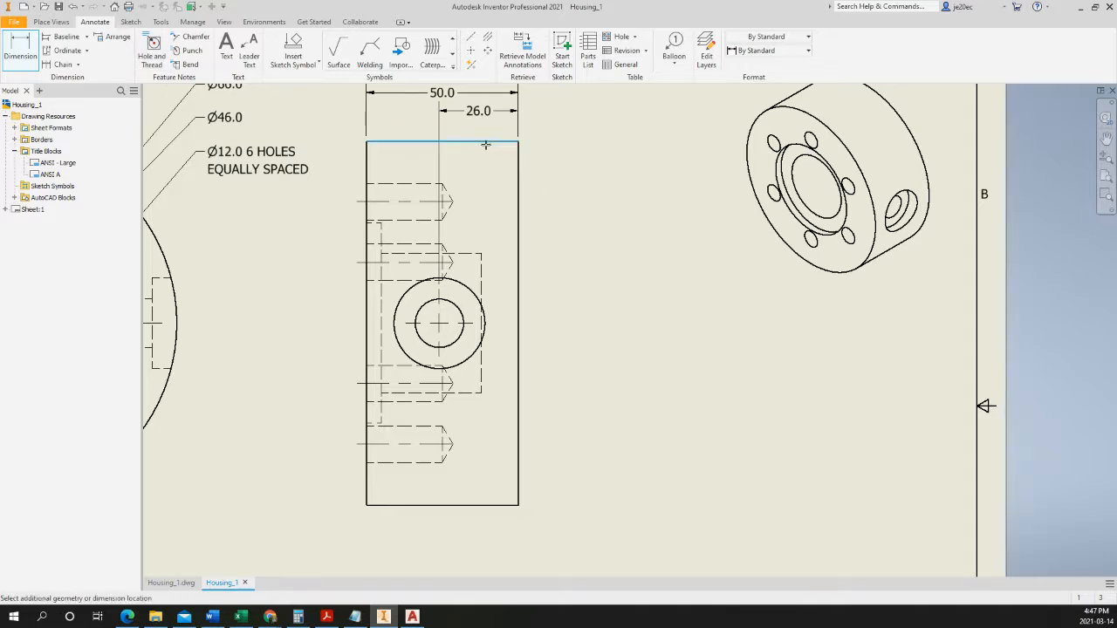
left_click(473, 506)
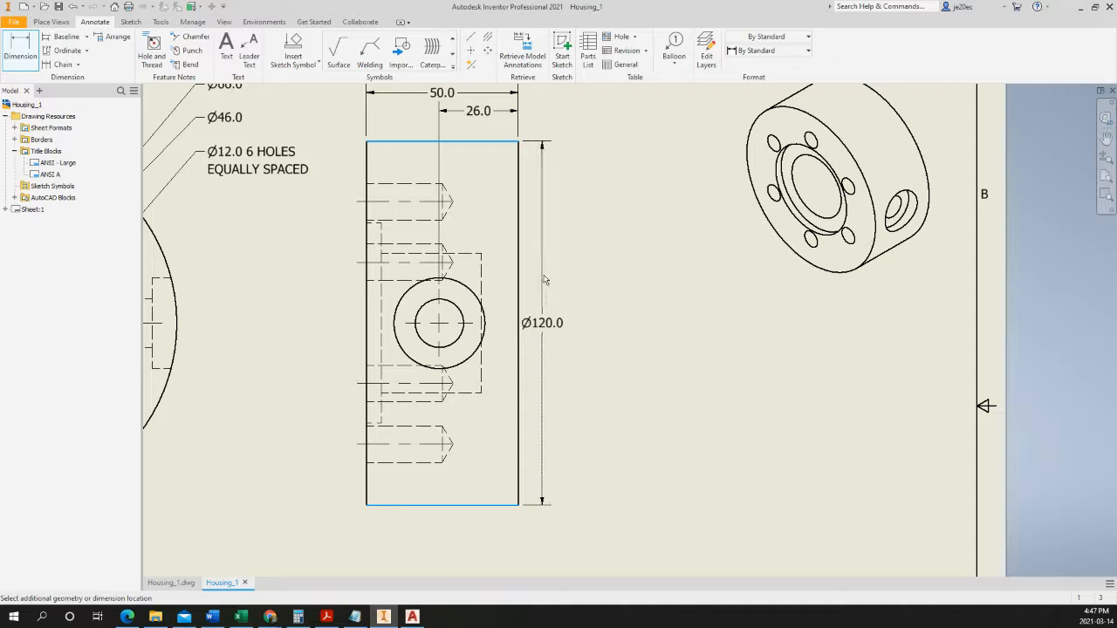
left_click(549, 283)
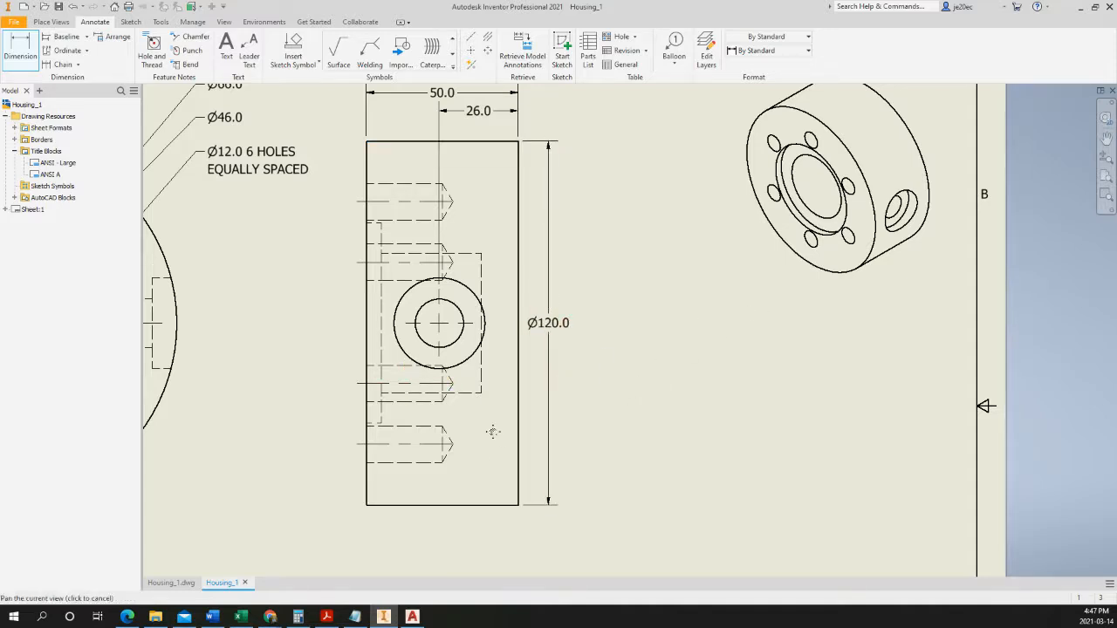
middle_click_drag(486, 445, 515, 385)
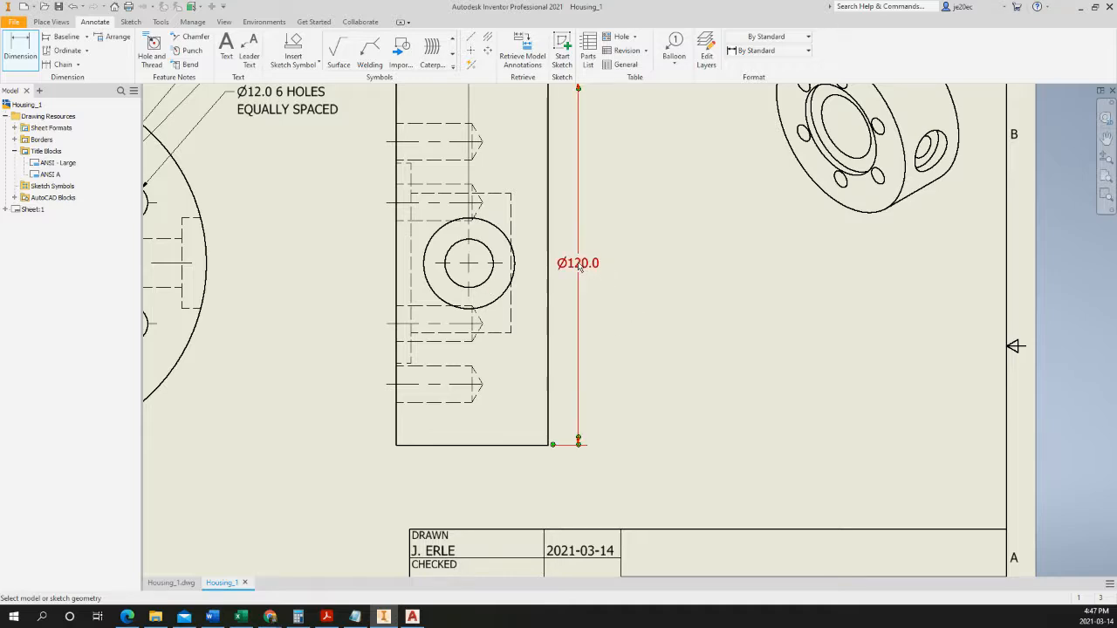
left_click(468, 266)
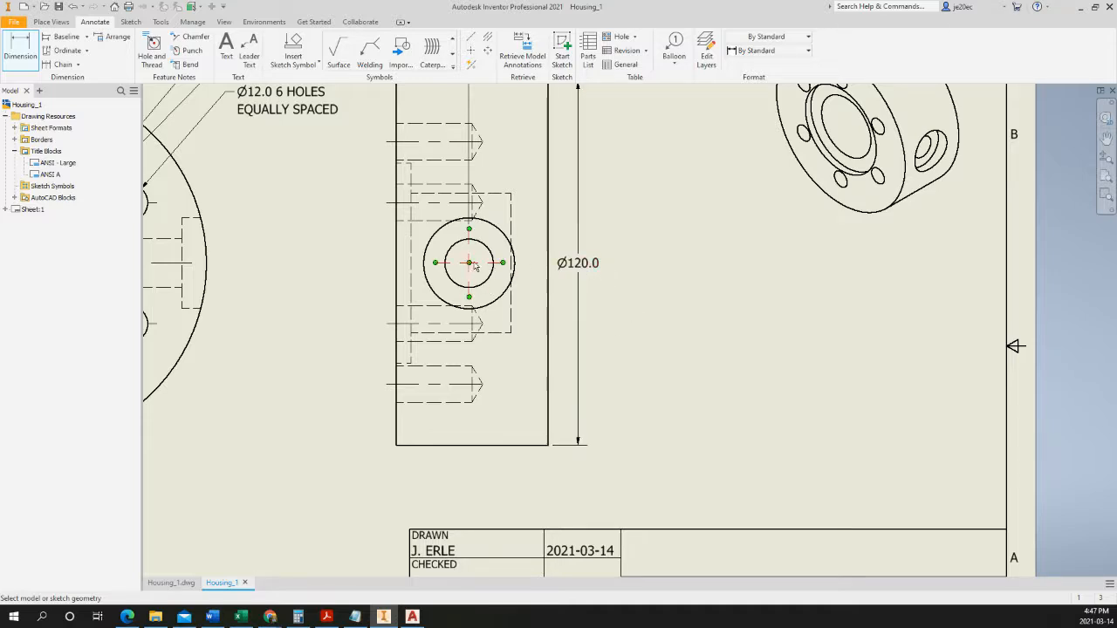
key("Escape")
left_click(483, 268)
key("Escape")
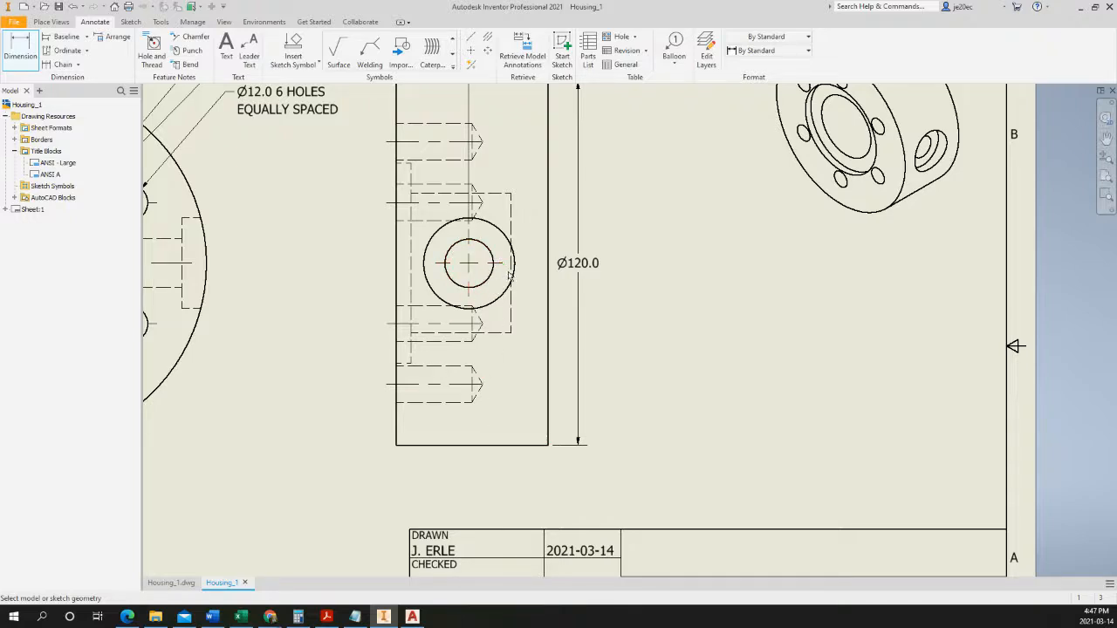
- Move the outside diameter dimension farther from the side view, leaving room for another dimension between them
double_click(591, 266)
left_click(770, 392)
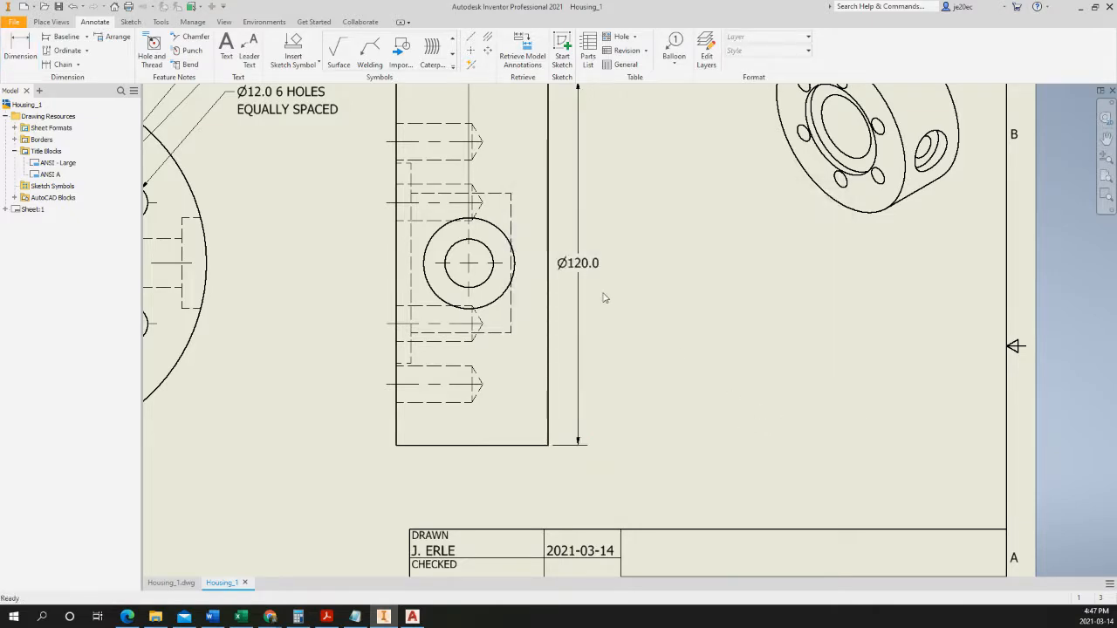
left_click_drag(586, 280, 621, 274)
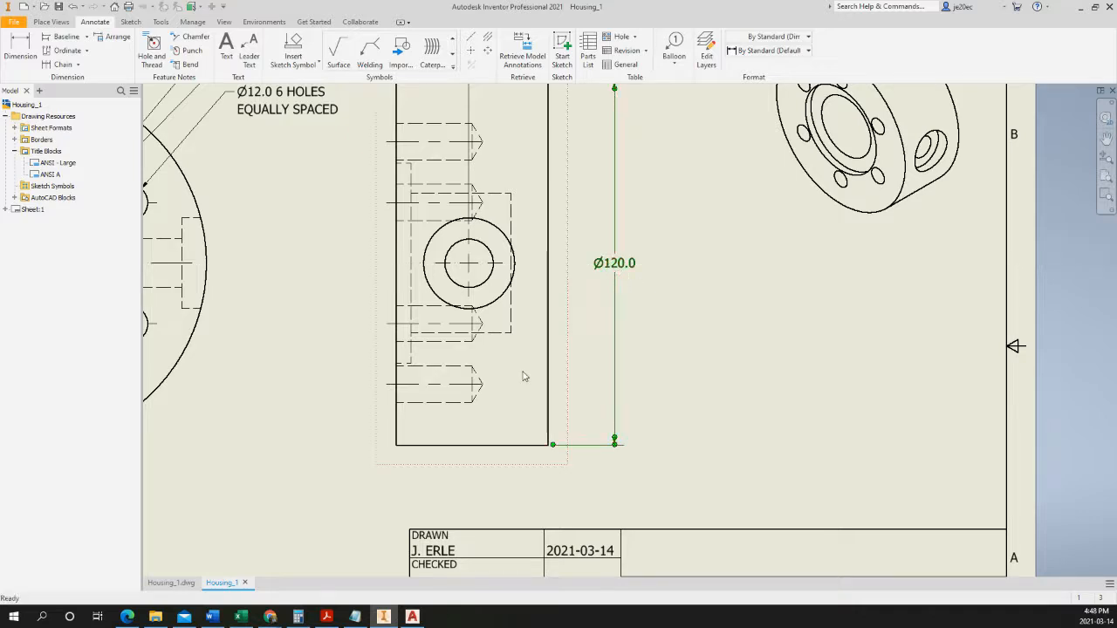
- Dimension the vertical distance from the side view's lower edge to the side hole's center, placing it inside the outside diameter dimension
left_click(21, 48)
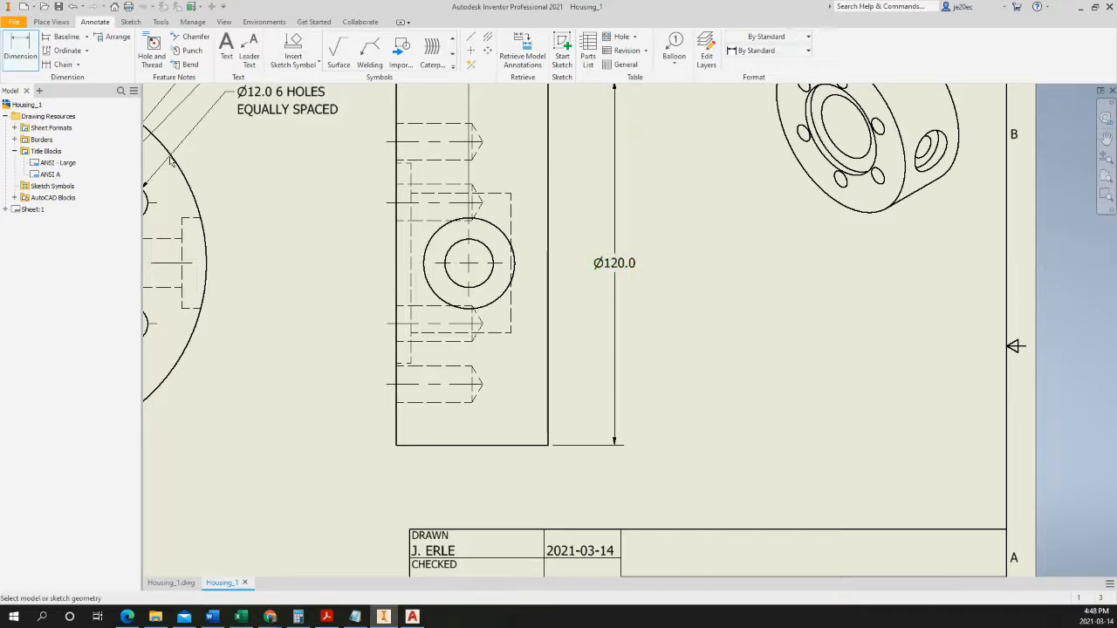
left_click(518, 445)
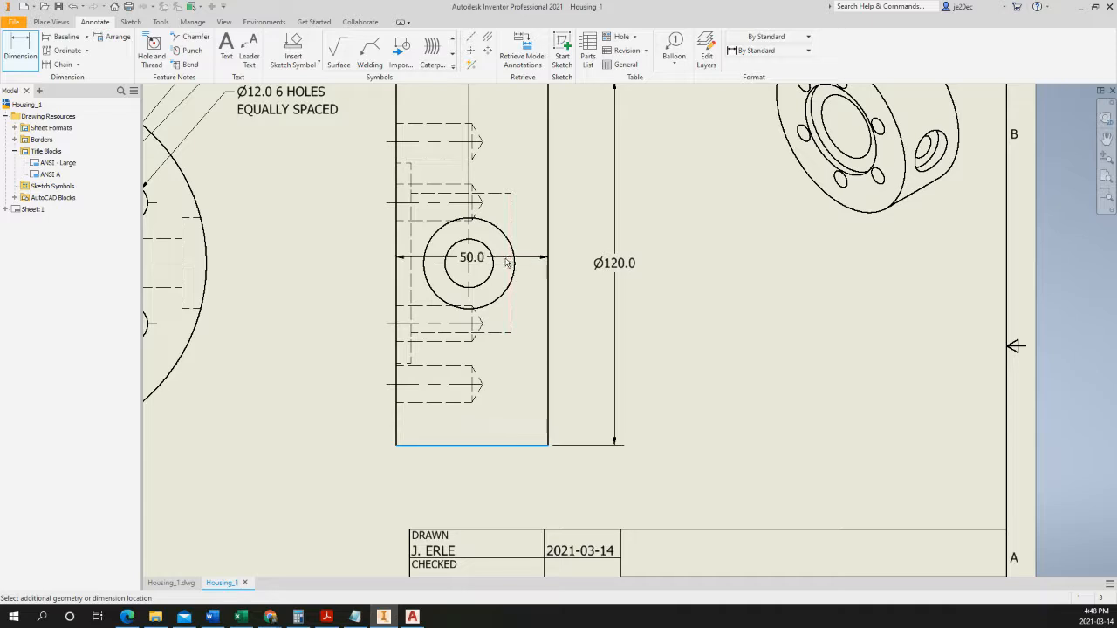
left_click(502, 263)
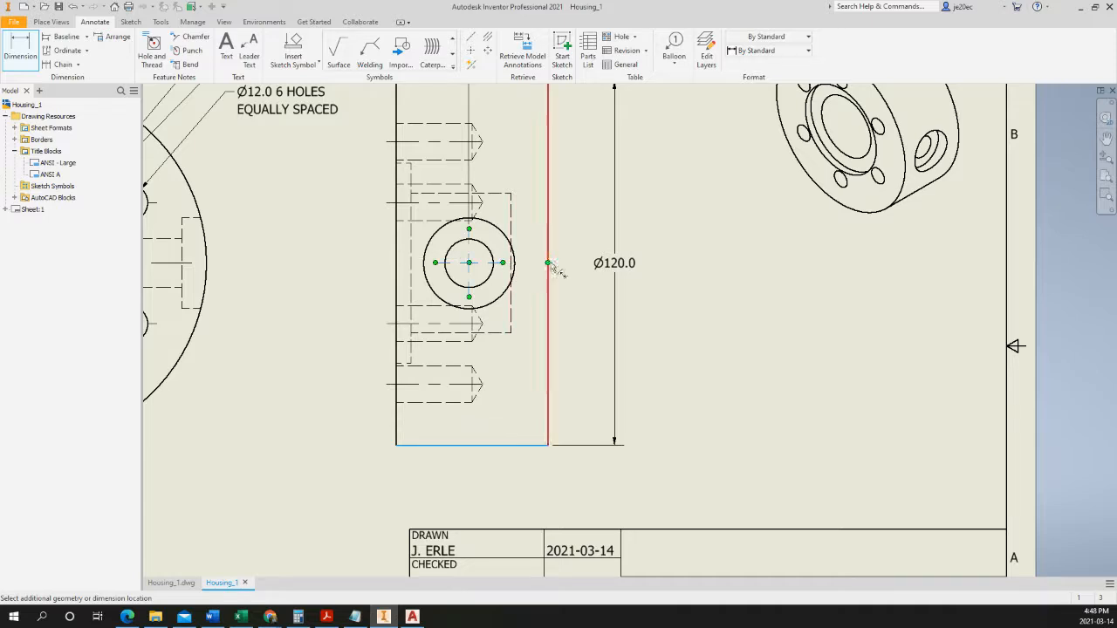
left_click(567, 311)
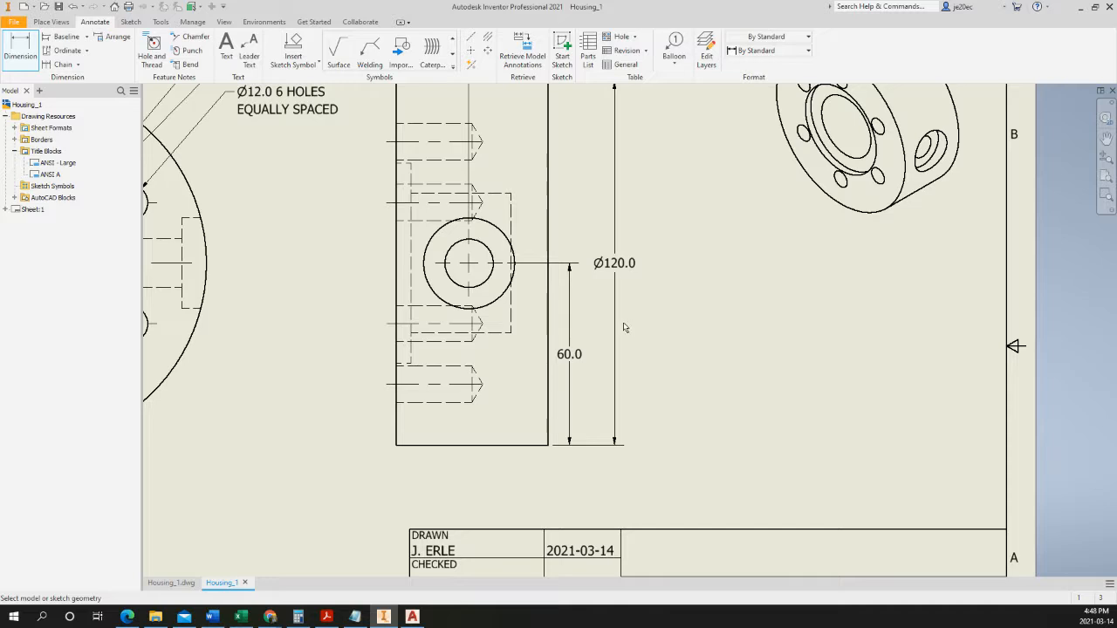
scroll(616, 262, "down", 5)
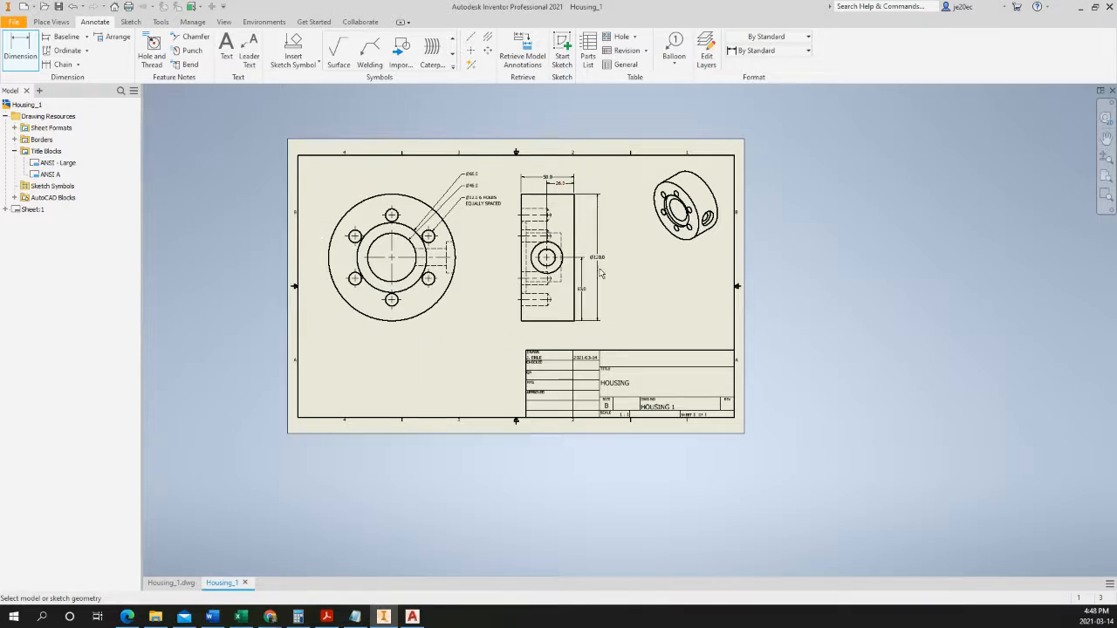
scroll(551, 258, "up", 5)
scroll(546, 267, "up", 3)
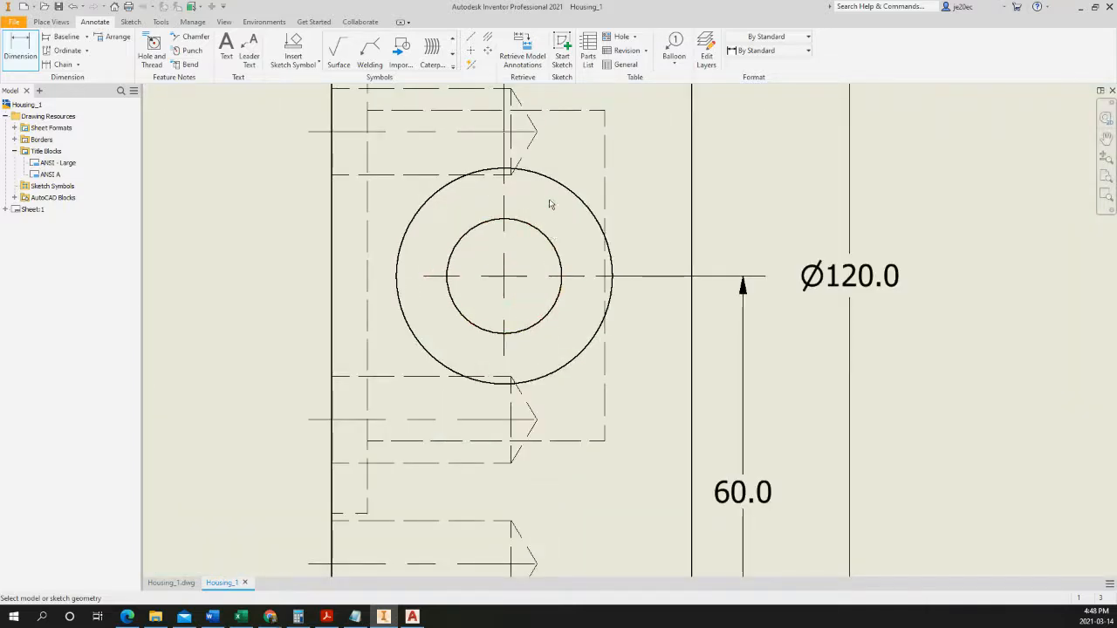
scroll(426, 301, "down", 8)
scroll(369, 345, "up", 3)
middle_click_drag(374, 353, 574, 355)
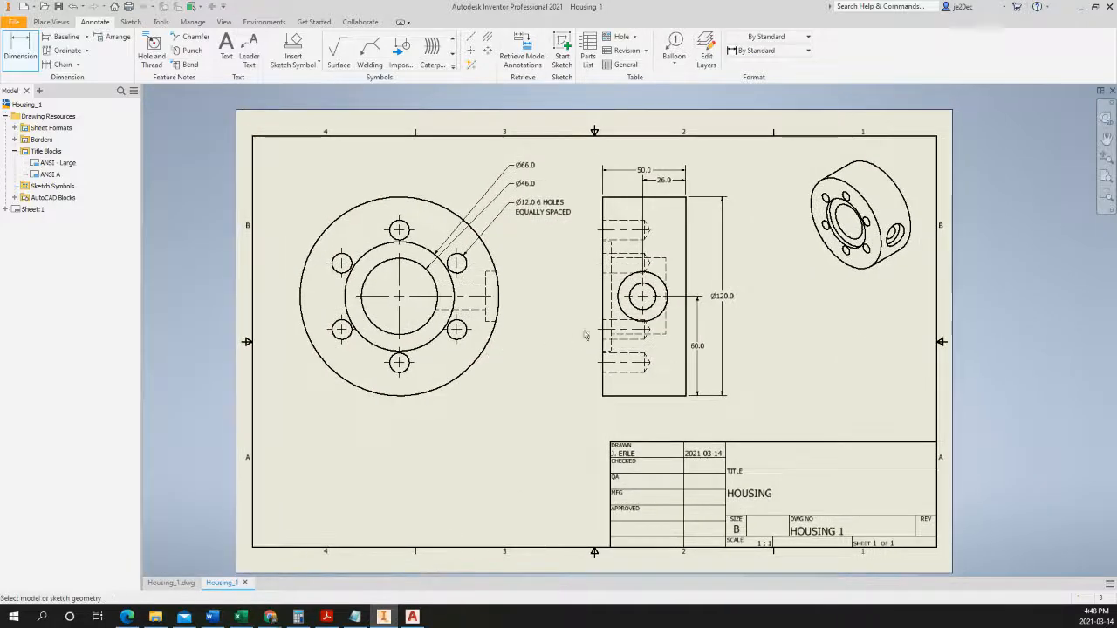